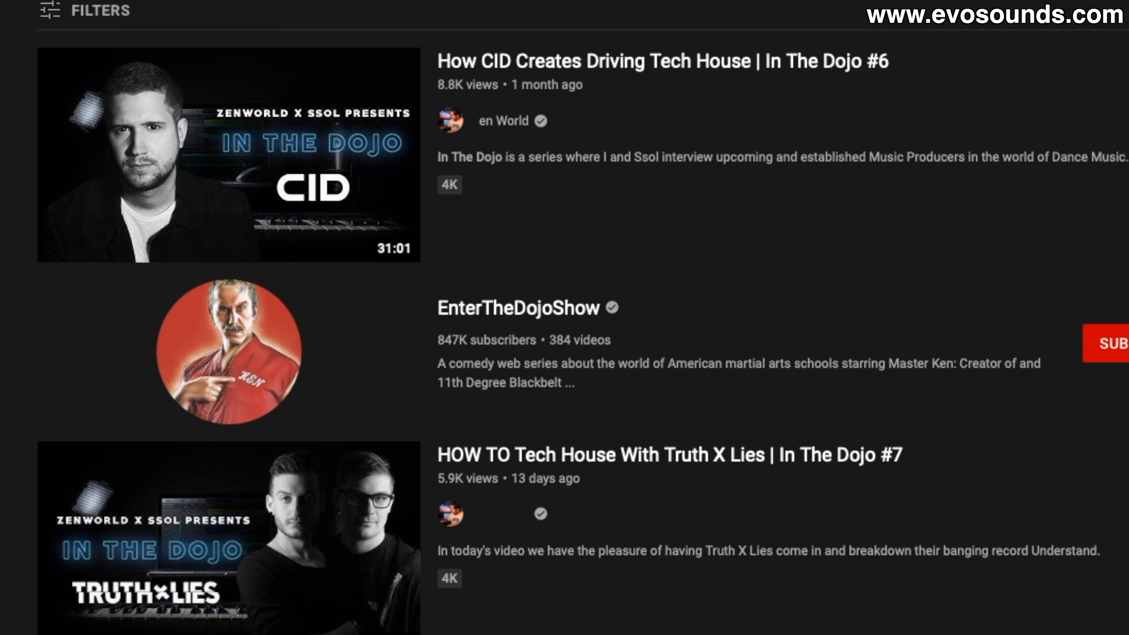
scroll(577, 311, "down", 8)
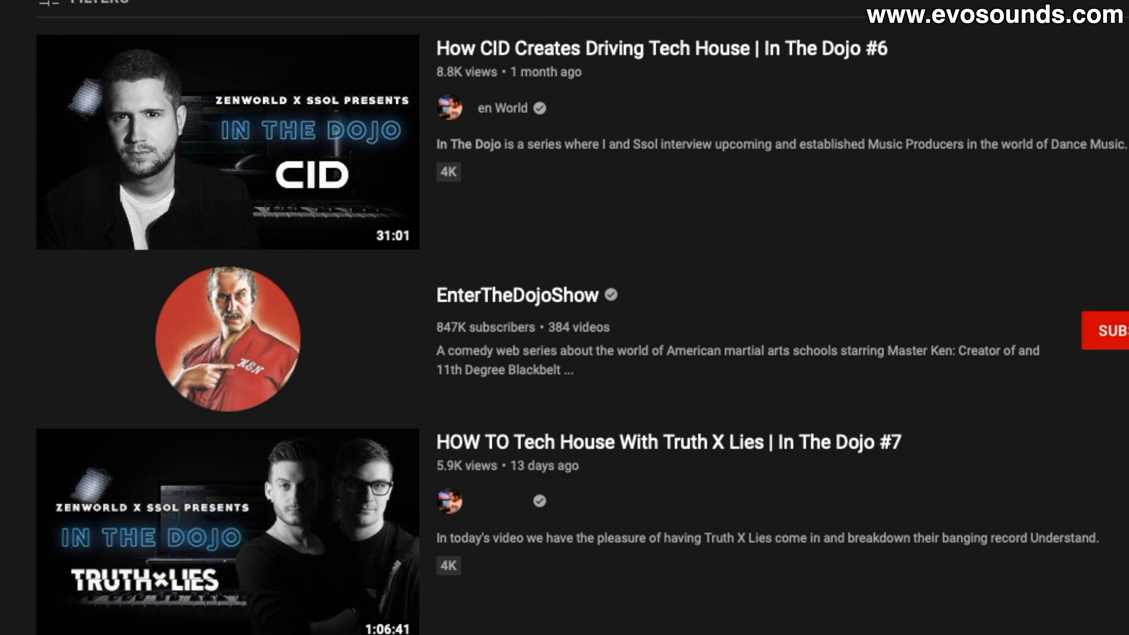
scroll(578, 311, "down", 10)
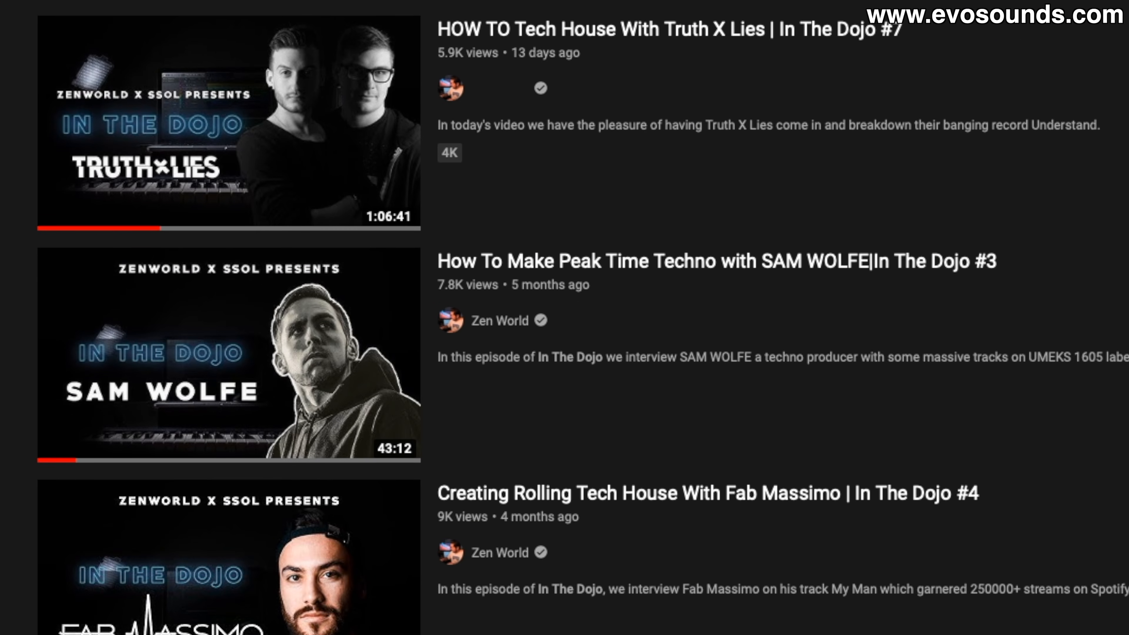
scroll(578, 311, "down", 9)
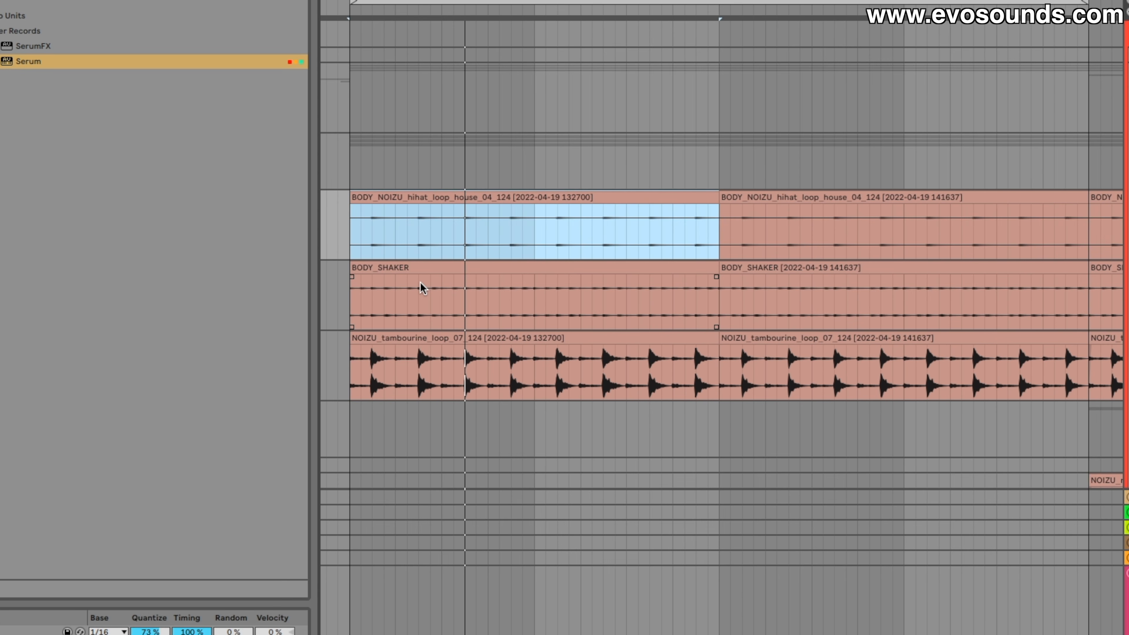
Unfold the bass tracks in the arrangement to show the BODY_HI BASS clips
scroll(342, 226, "up", 3)
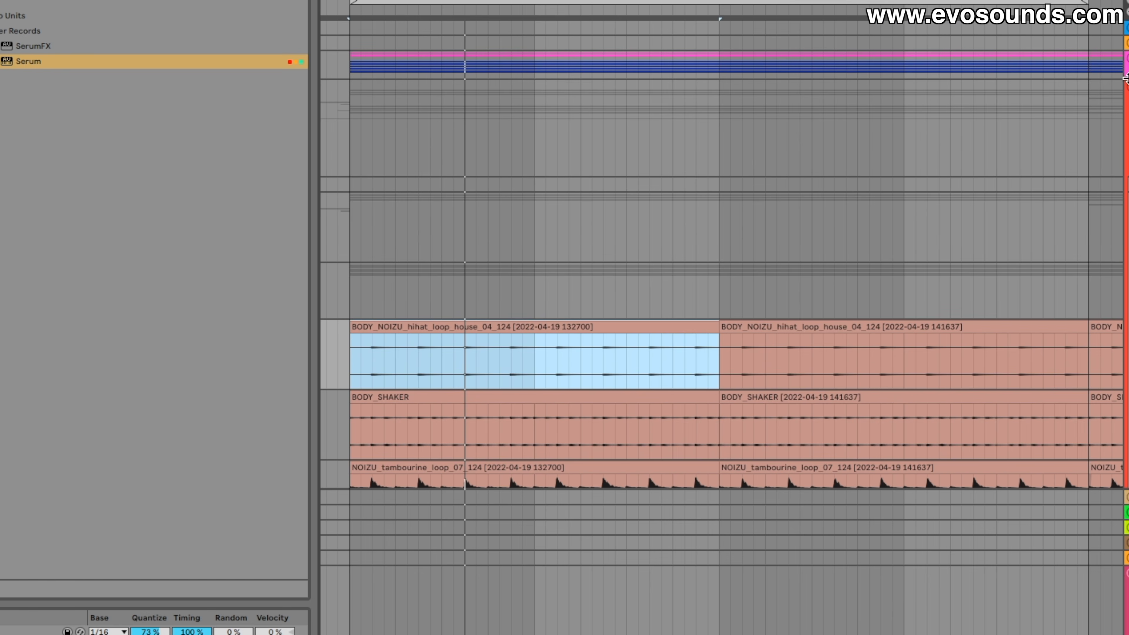
scroll(614, 207, "up", 6)
scroll(968, 266, "down", 2)
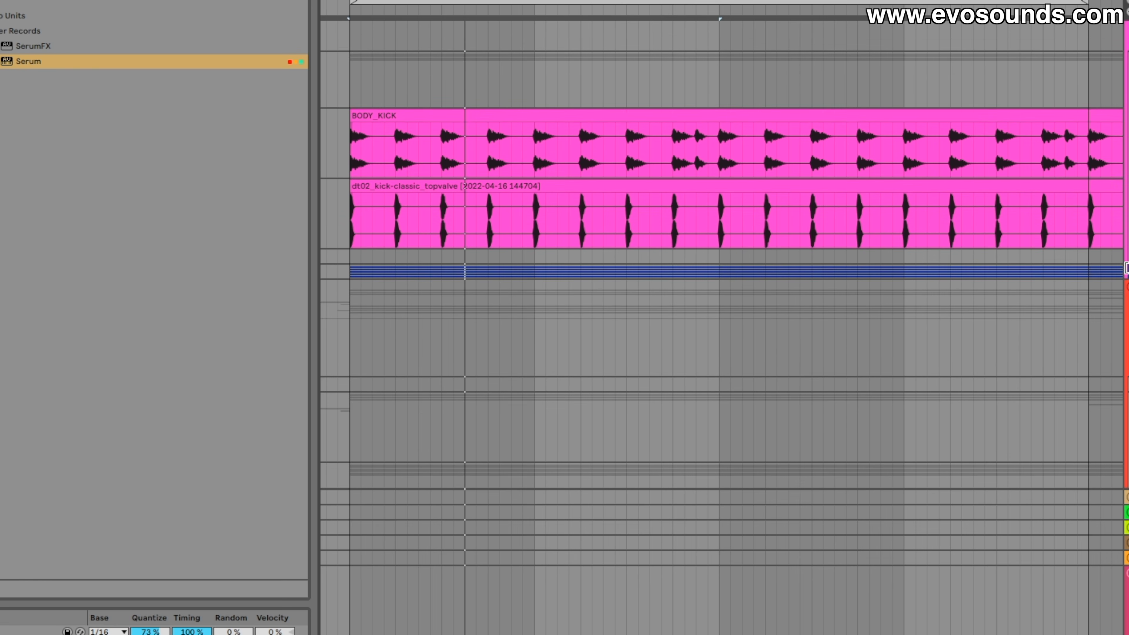
key("u")
scroll(414, 355, "down", 3)
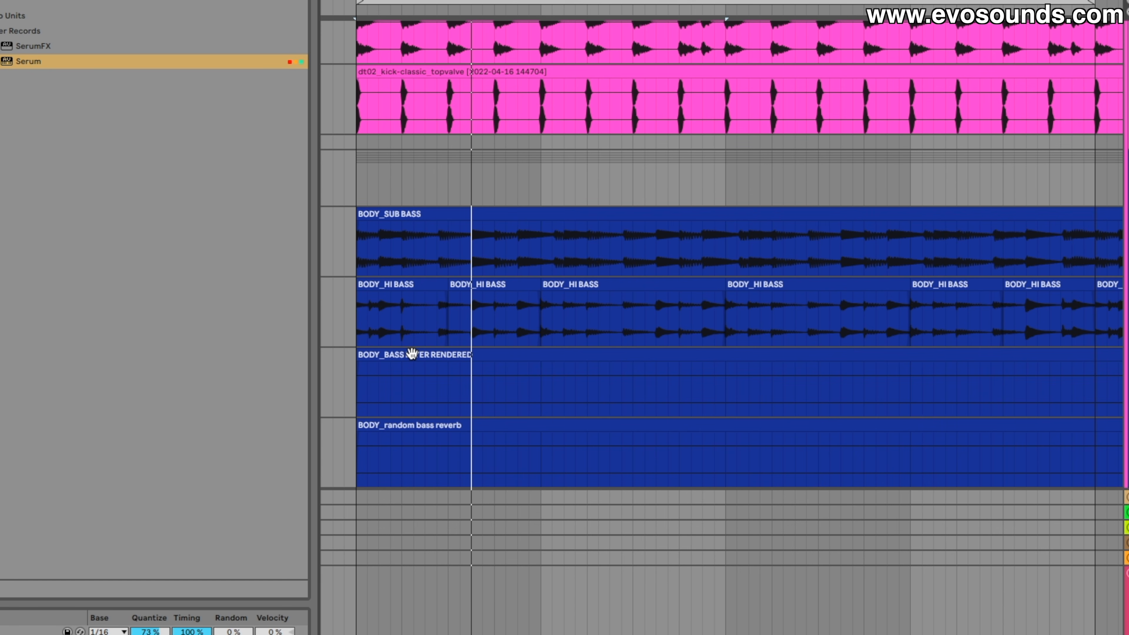
scroll(411, 353, "down", 1)
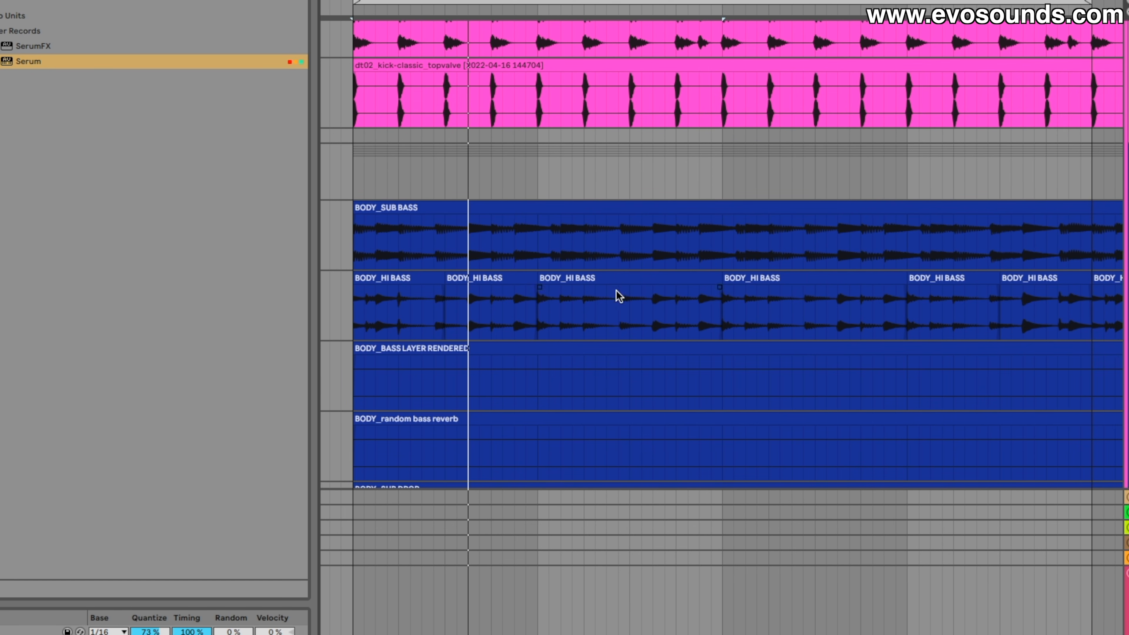
Consolidate the first four BODY_HI BASS clips into a single clip
left_click(624, 278)
double_click(618, 279)
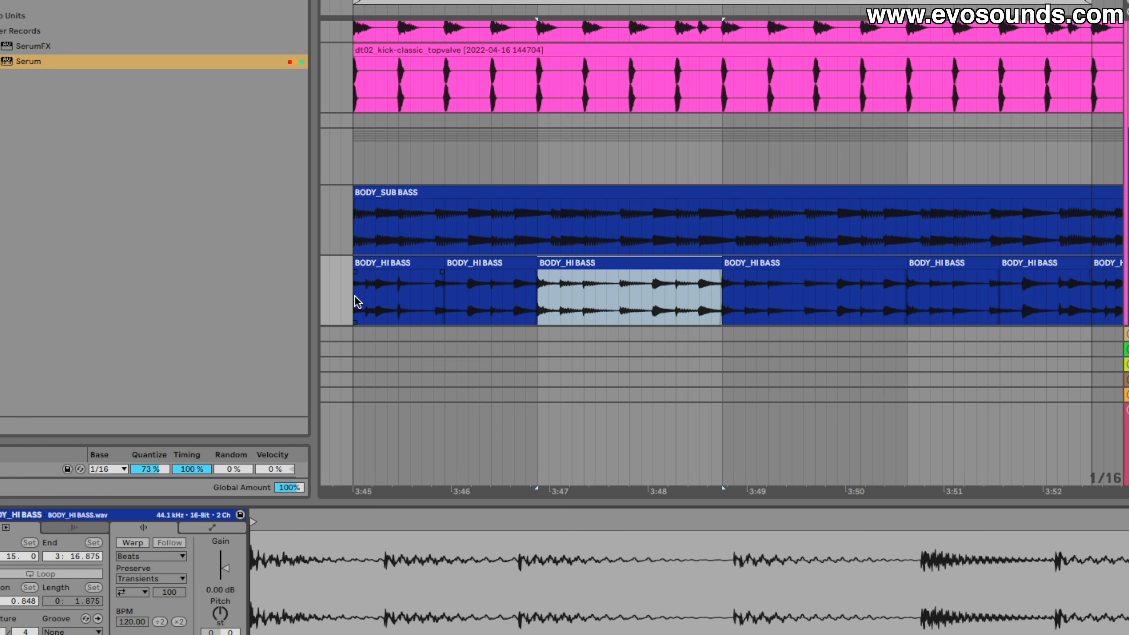
left_click_drag(357, 301, 899, 278)
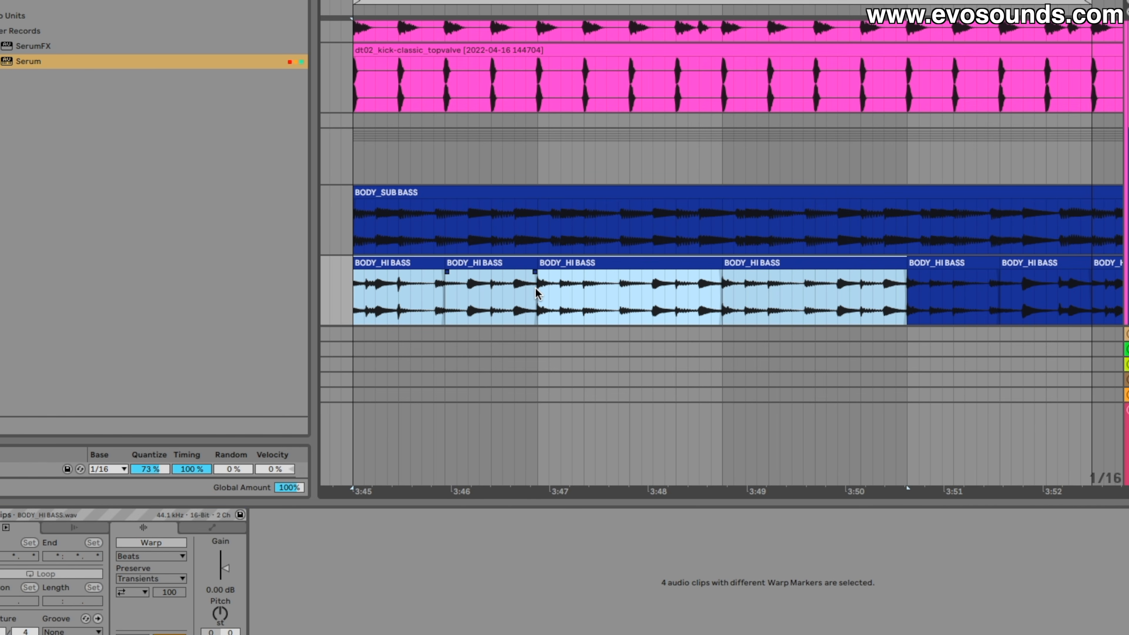
key("ctrl+j")
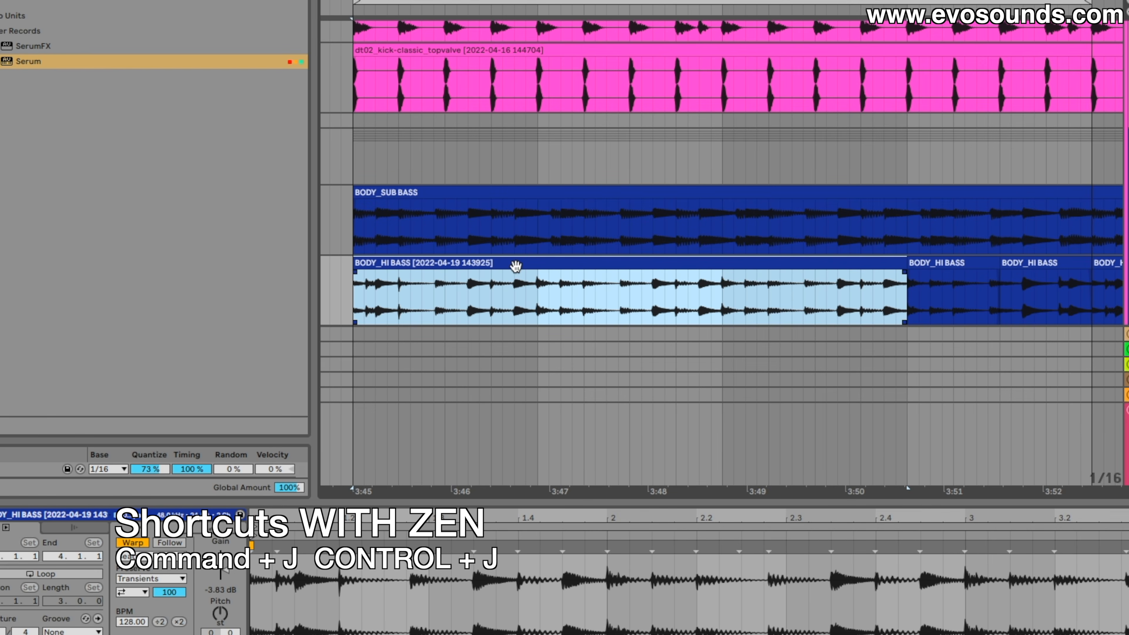
Play the consolidated BODY_HI BASS clip and examine its transients against the beat grid in the sample view
key("space")
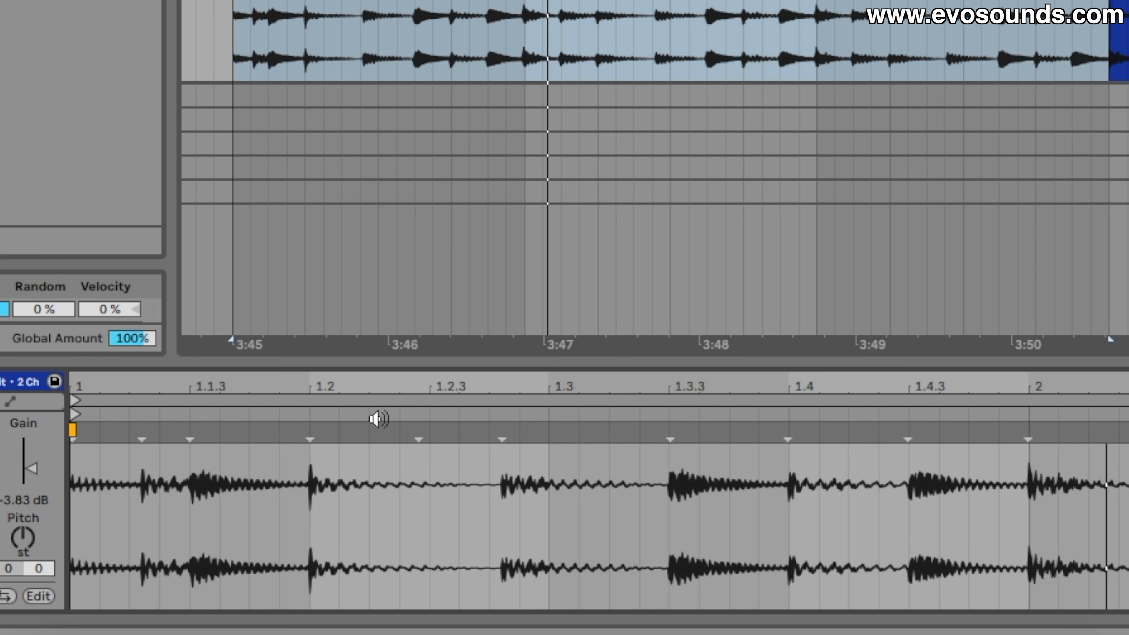
left_click_drag(408, 385, 803, 491)
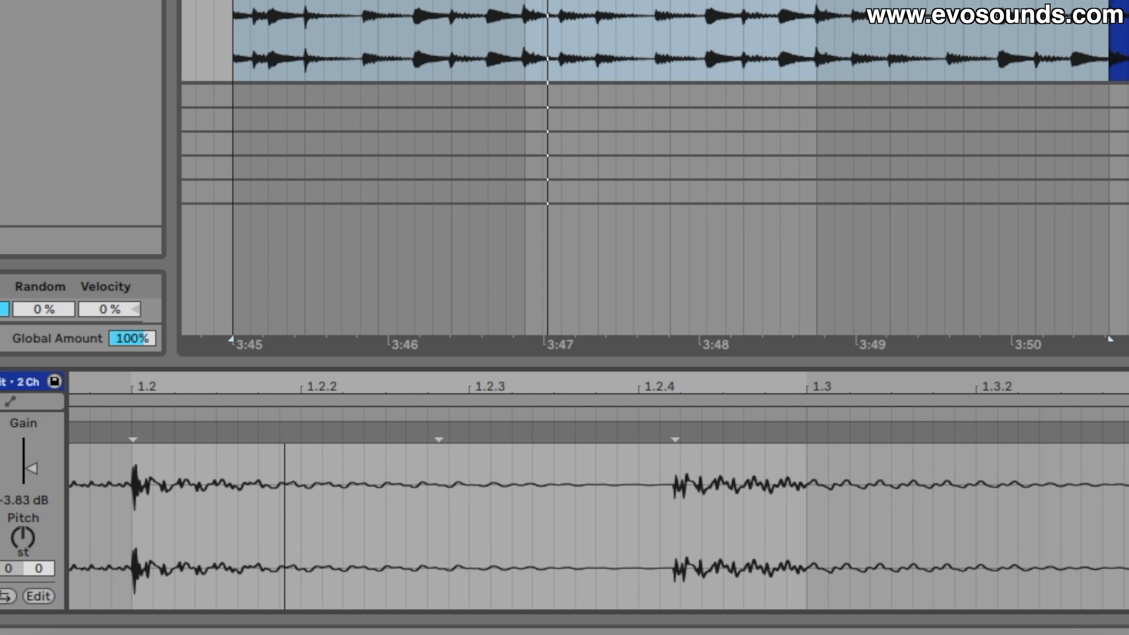
left_click_drag(284, 466, 285, 385)
scroll(837, 520, "right", 7)
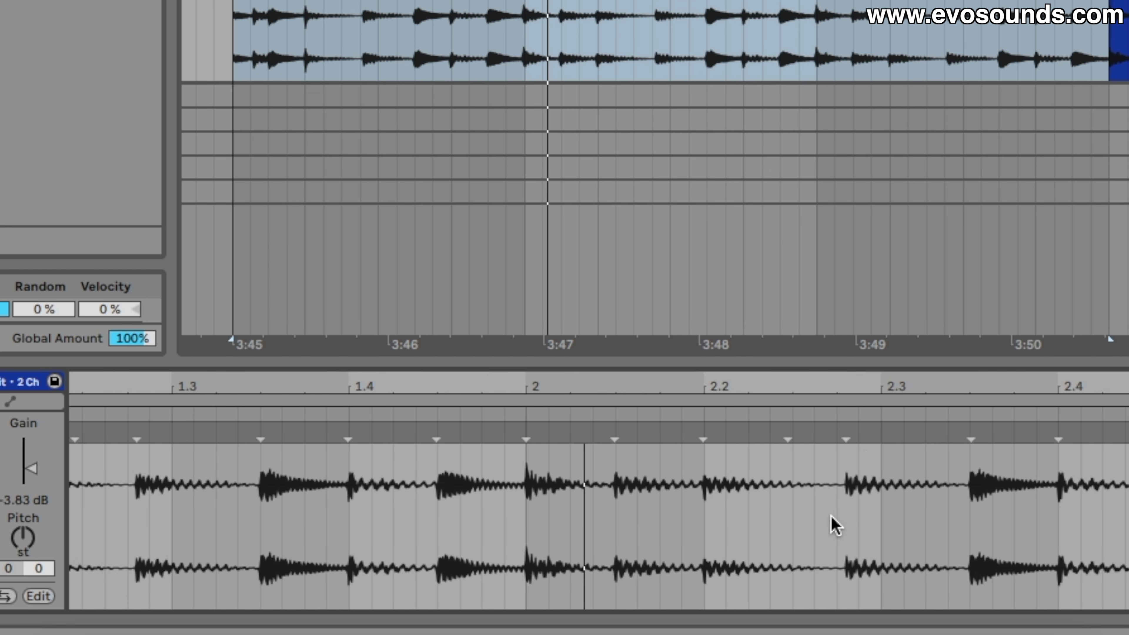
scroll(495, 489, "left", 5)
scroll(494, 498, "left", 2)
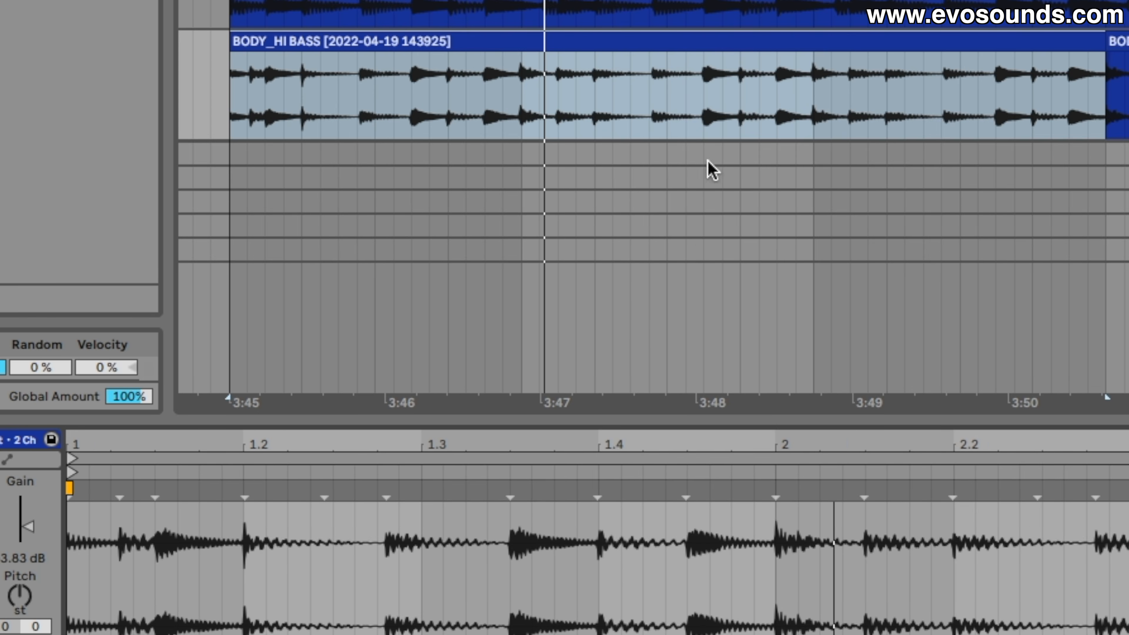
Extract the groove from the consolidated BODY_HI BASS clip and enlarge the opened Groove Pool to list all grooves
right_click(588, 45)
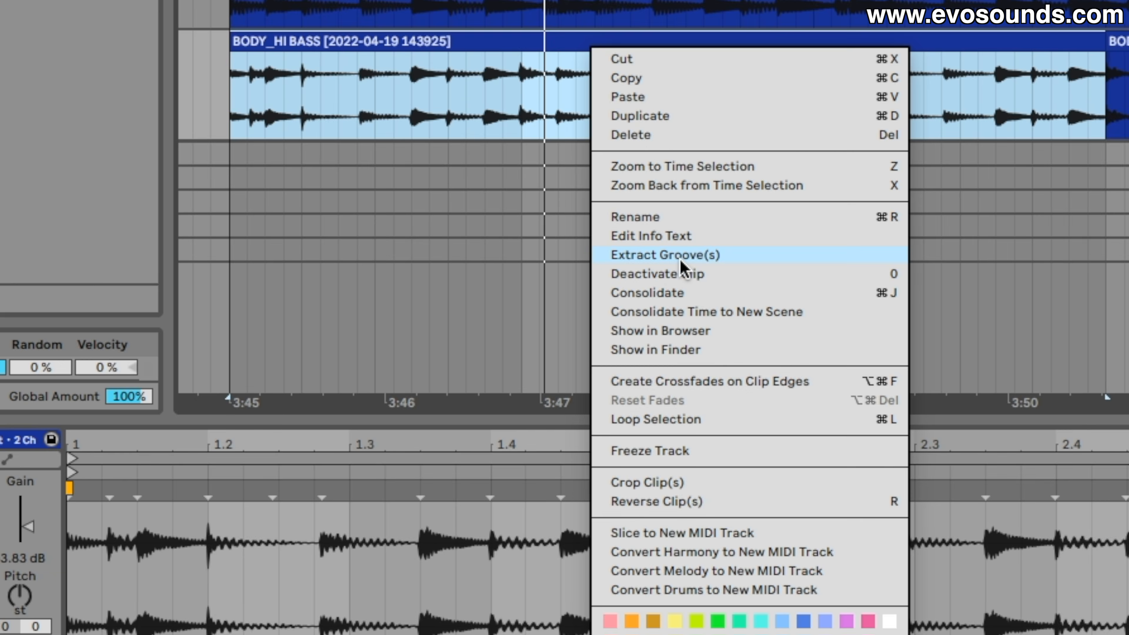
left_click(564, 305)
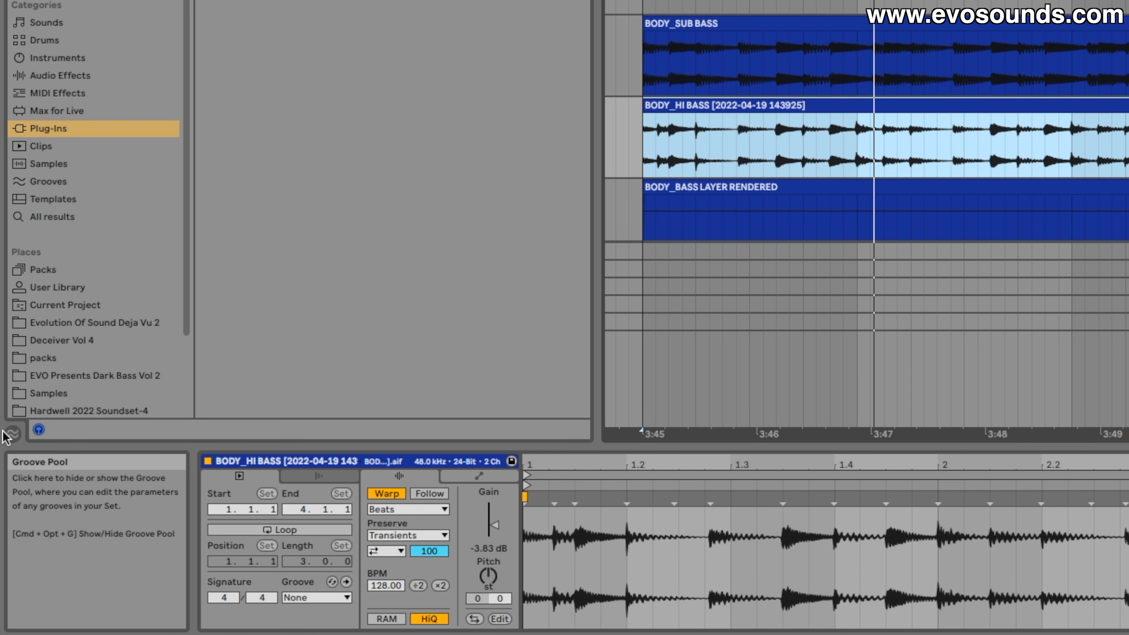
left_click(13, 435)
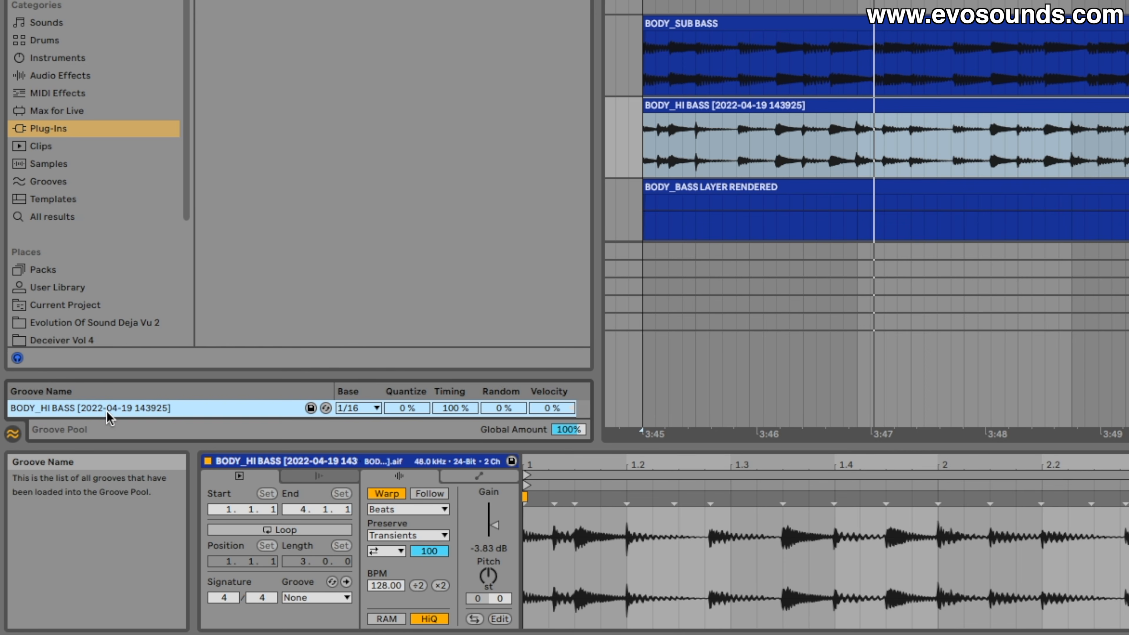
scroll(116, 412, "down", 1)
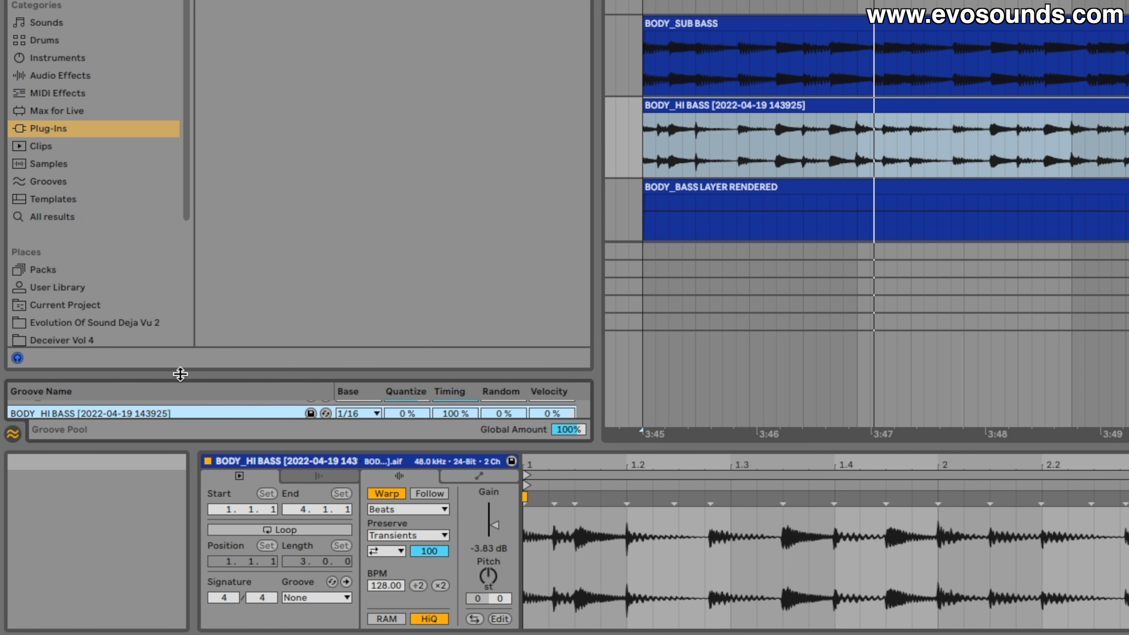
left_click_drag(180, 374, 169, 130)
left_click(65, 169)
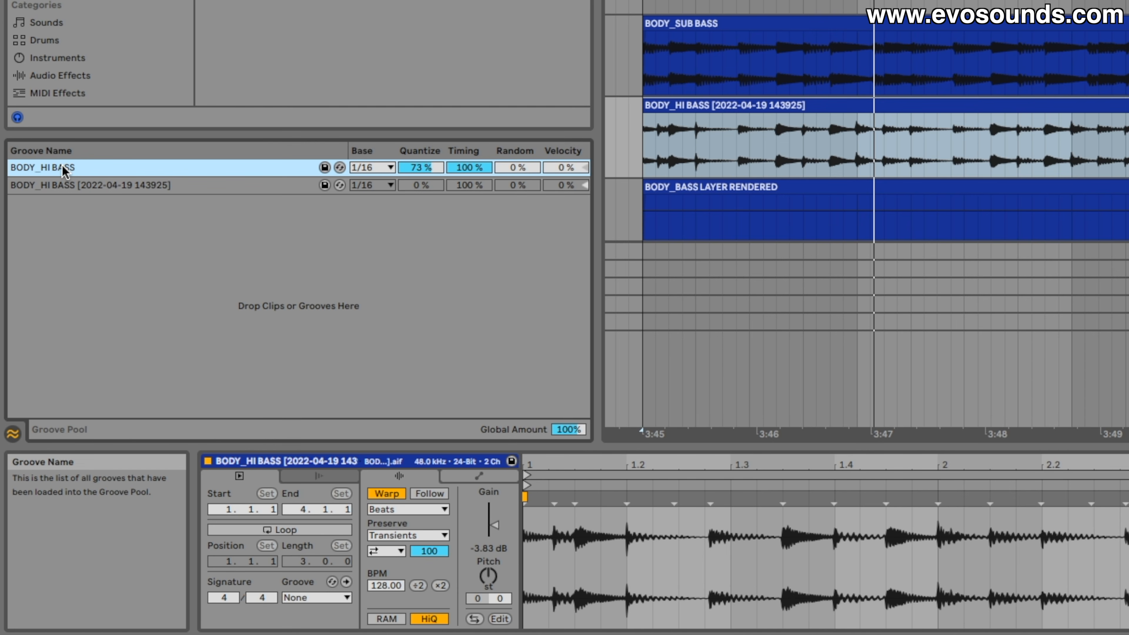
left_click(56, 180)
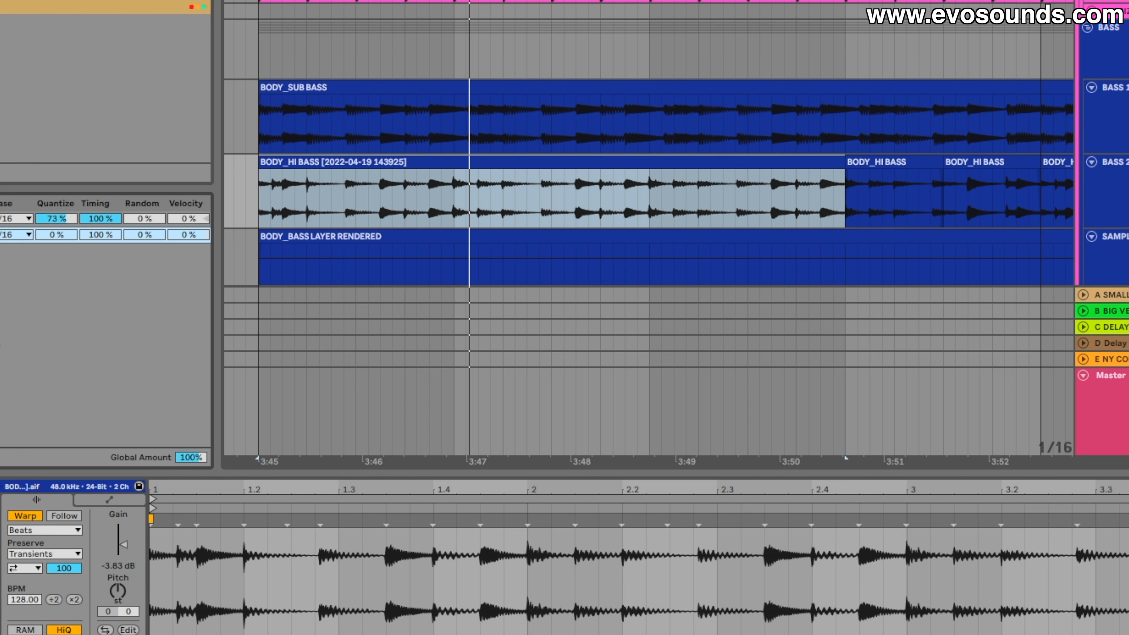
Assign the BODY HI BASS groove to the second BODY_SHAKER clip
scroll(501, 169, "down", 15)
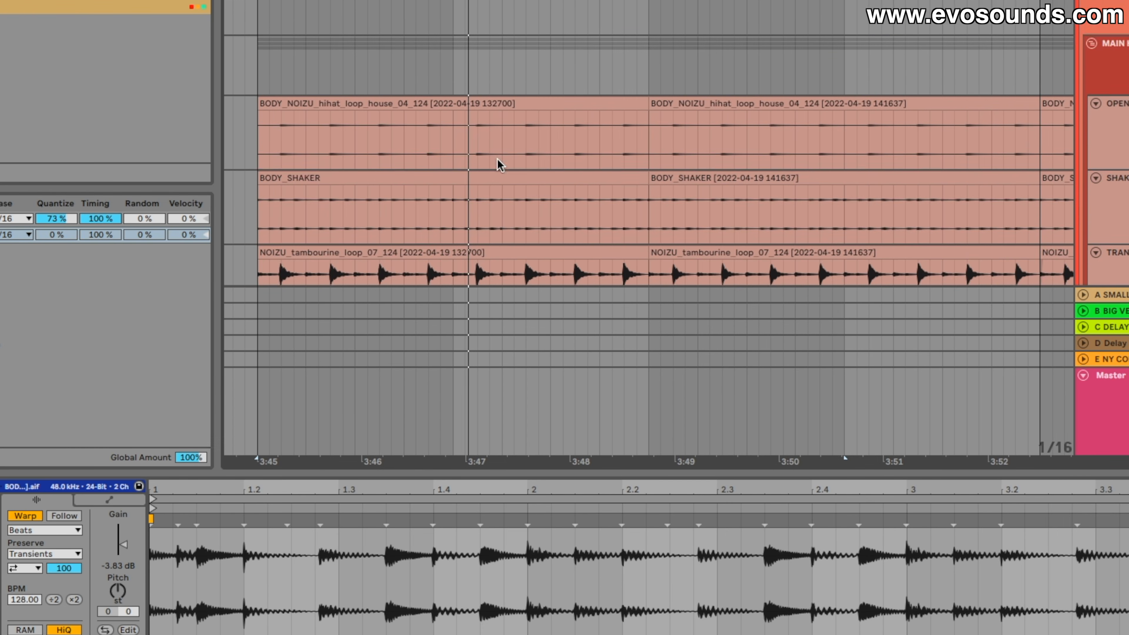
left_click(742, 65)
left_click(731, 129)
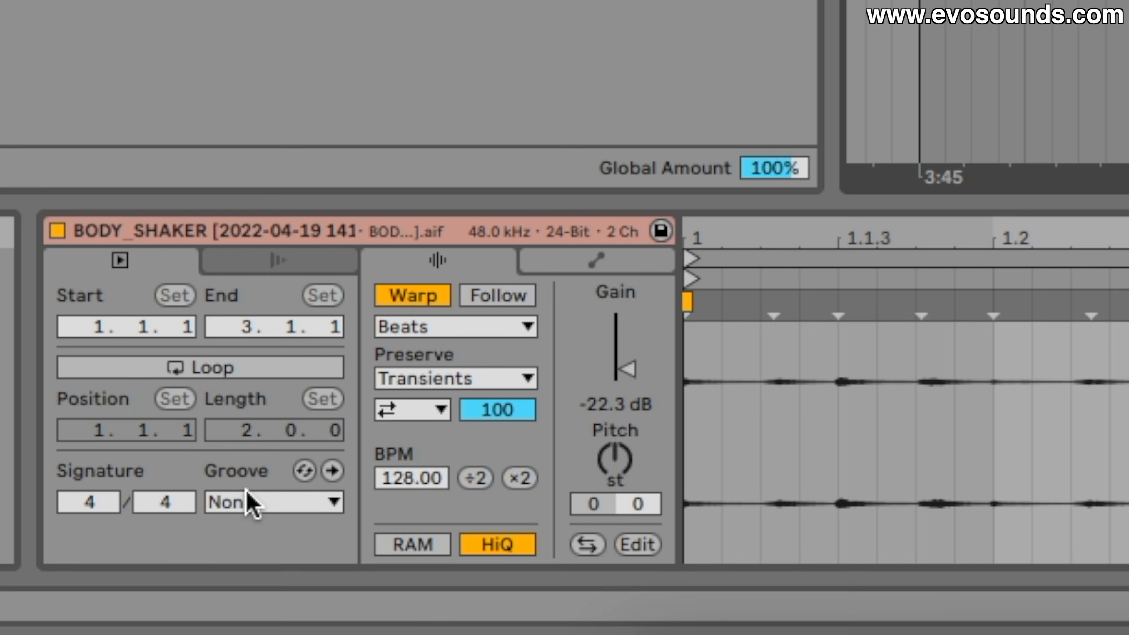
left_click(249, 501)
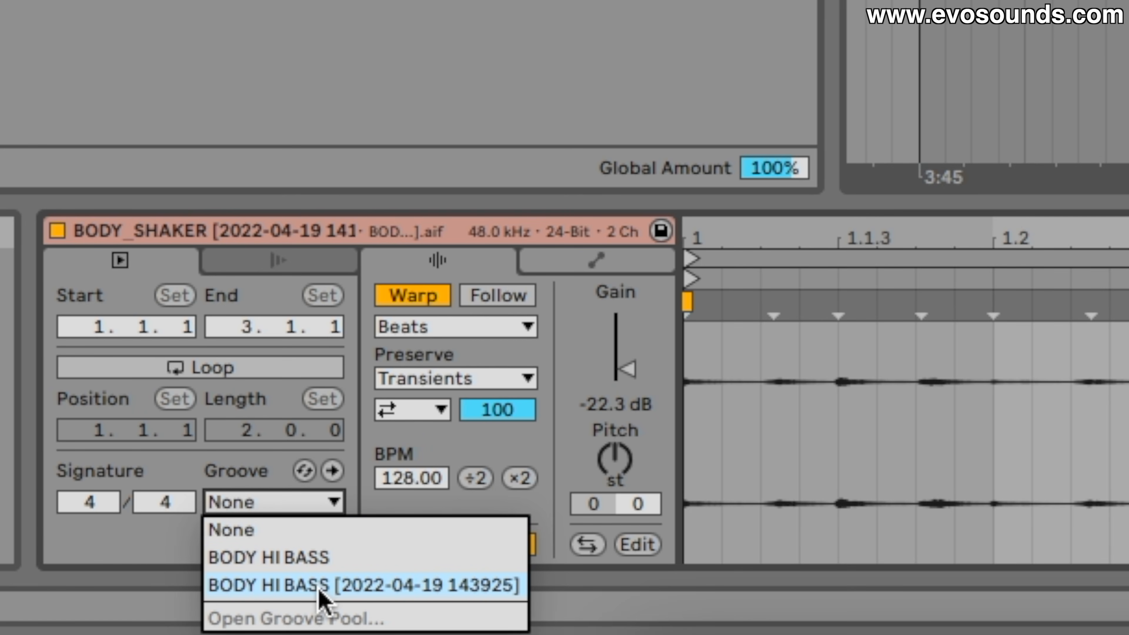
left_click(322, 564)
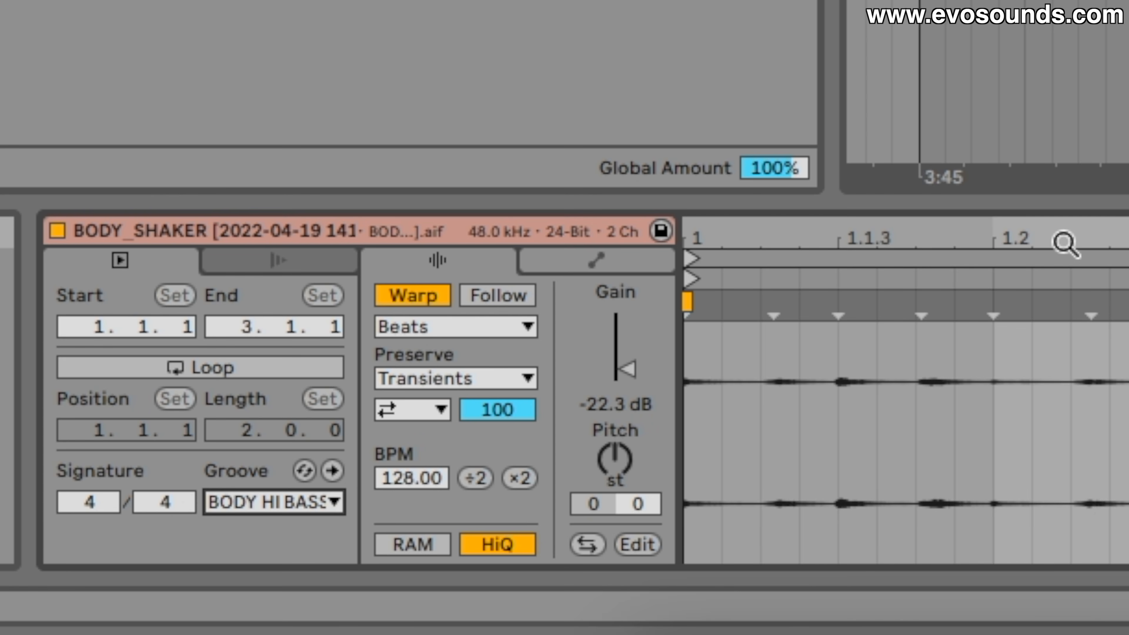
Commit the assigned groove to the shaker clip and examine its warp markers around 1.1.2 and 1.1.3
left_click_drag(1064, 244, 840, 364)
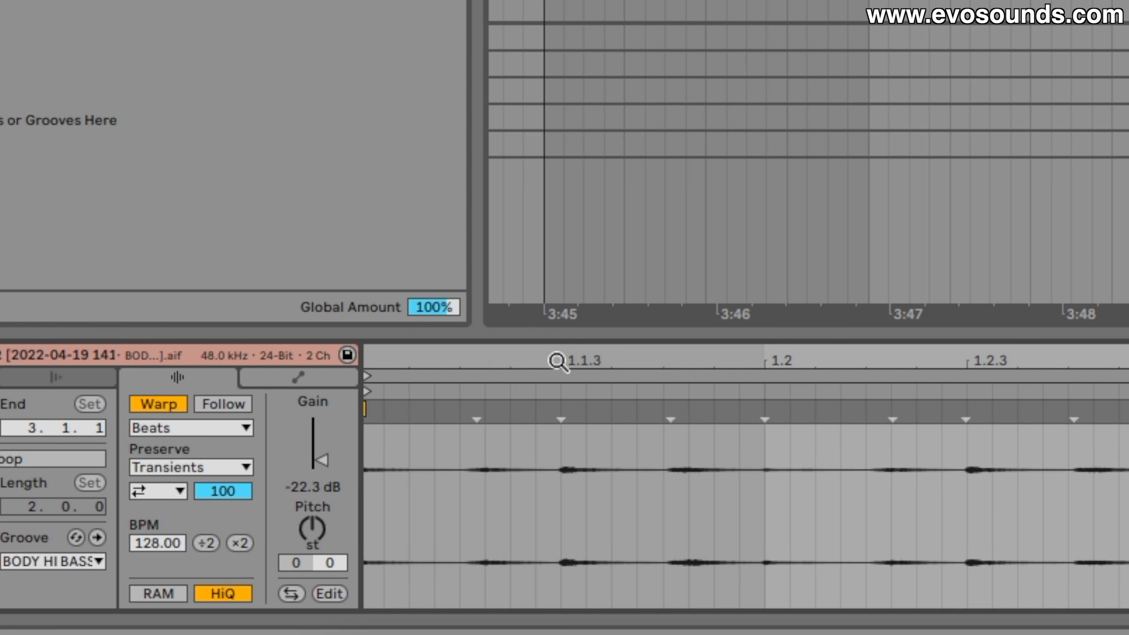
left_click_drag(556, 361, 915, 362)
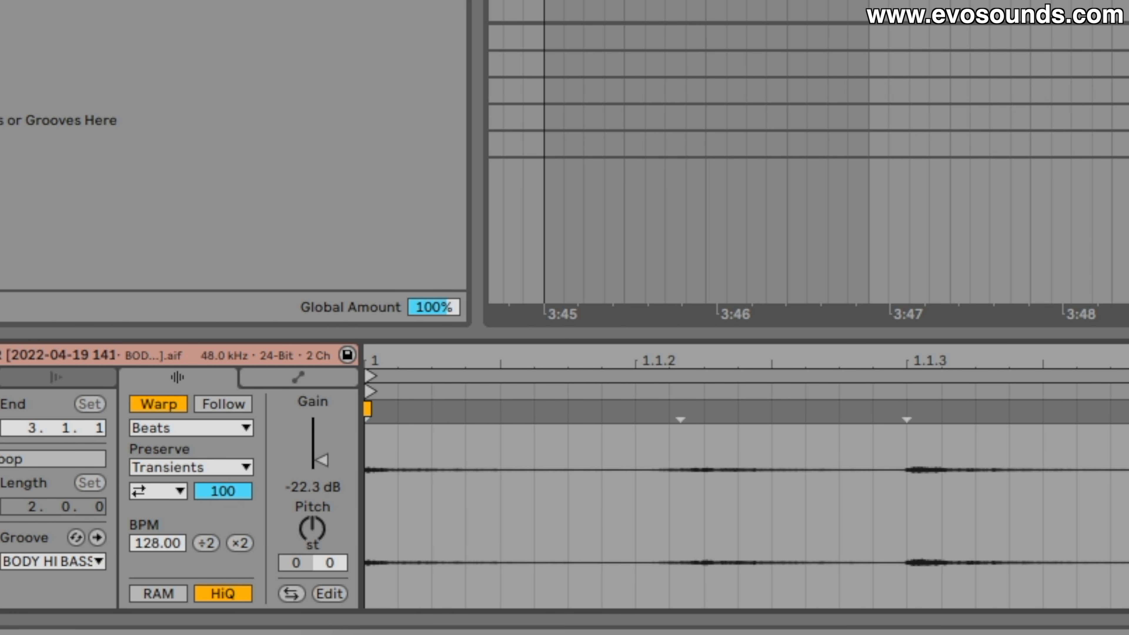
left_click(97, 538)
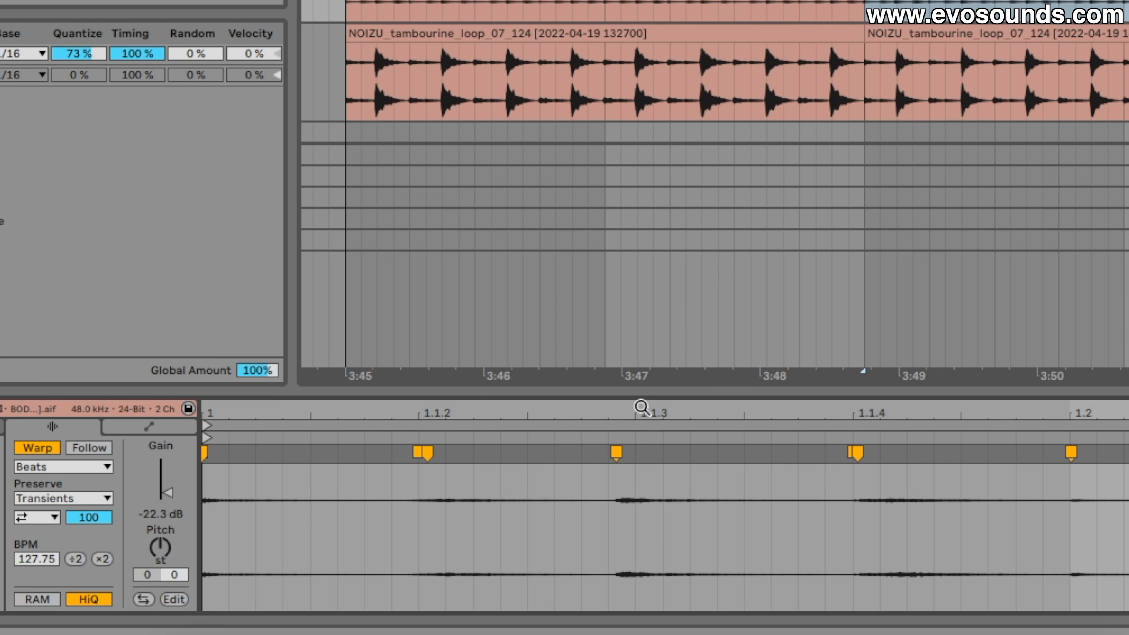
left_click_drag(641, 406, 618, 507)
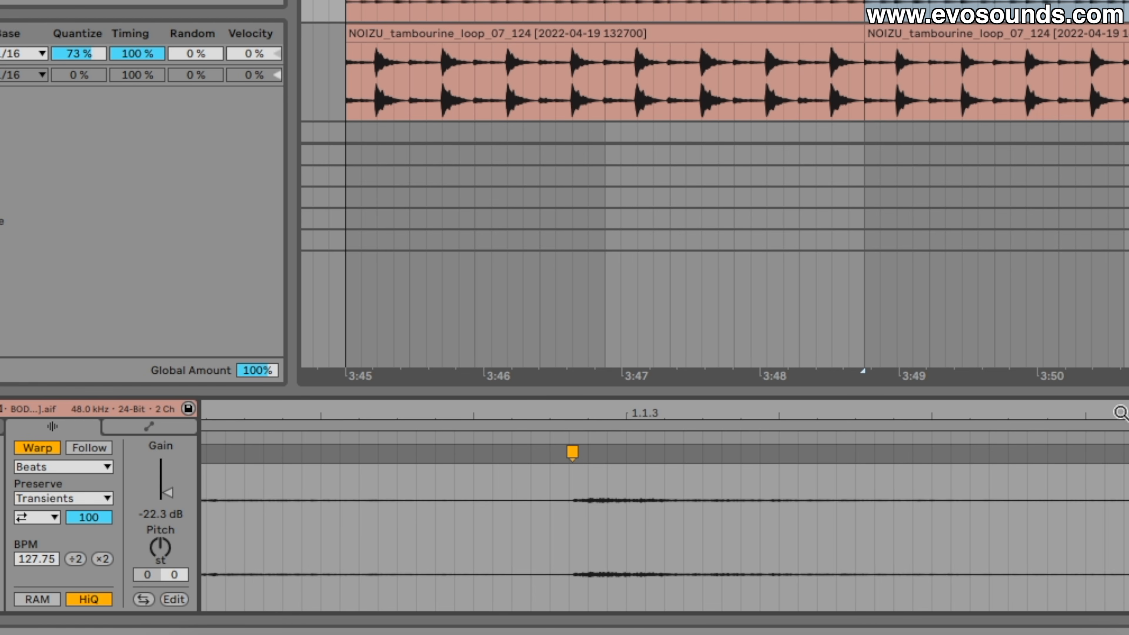
left_click_drag(1120, 413, 1120, 364)
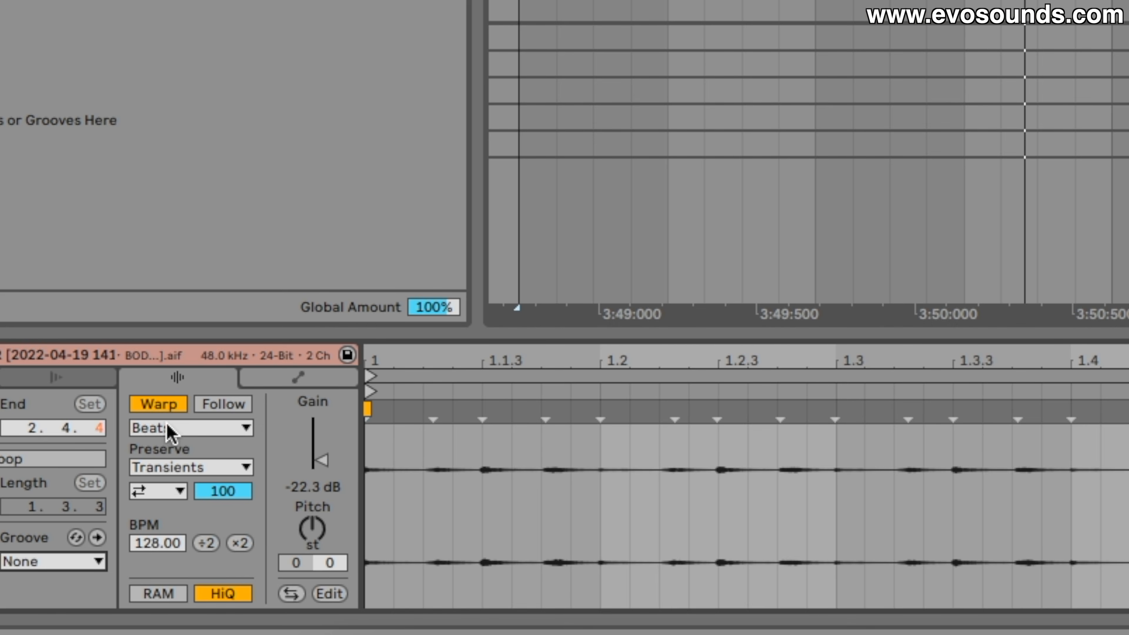
Compare the shaker clip with warping off and on, and commit the BODY HI BASS groove to it
left_click(173, 411)
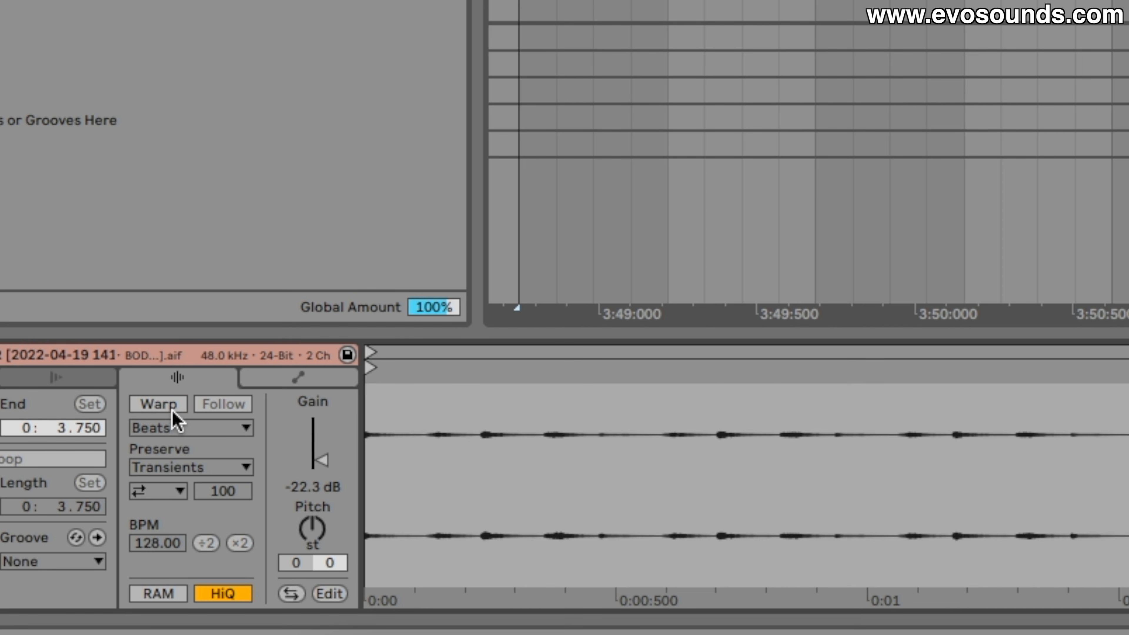
left_click(170, 409)
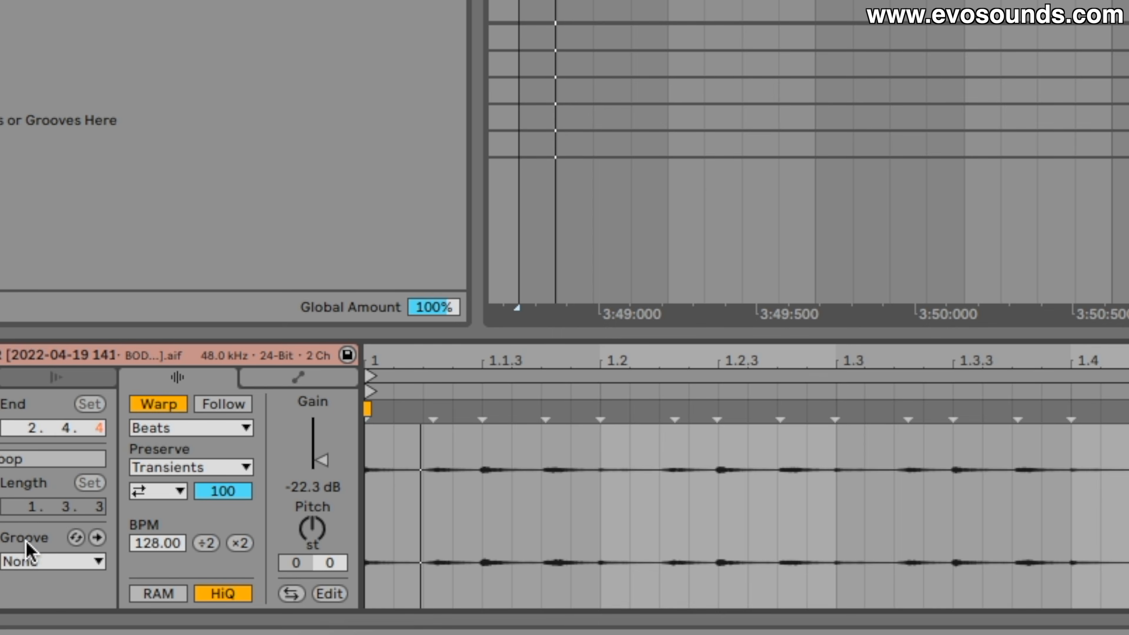
left_click(27, 561)
left_click(36, 603)
left_click(97, 537)
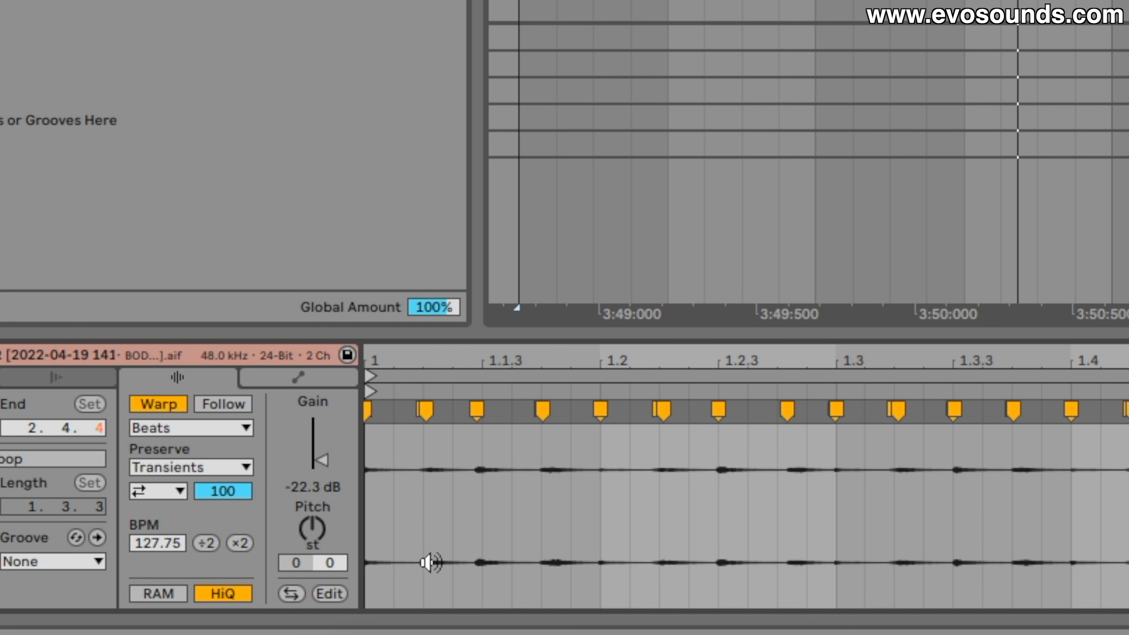
Turn the shaker clip's warping off and on again, accepting the revert that discards the committed groove's warp markers
left_click(159, 403)
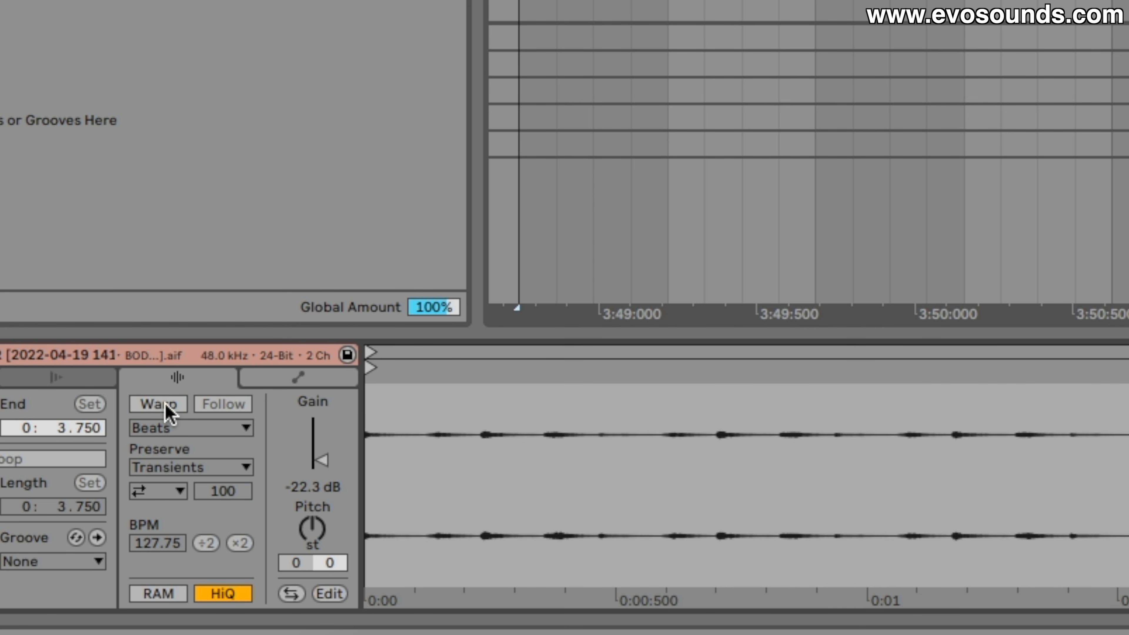
left_click(164, 403)
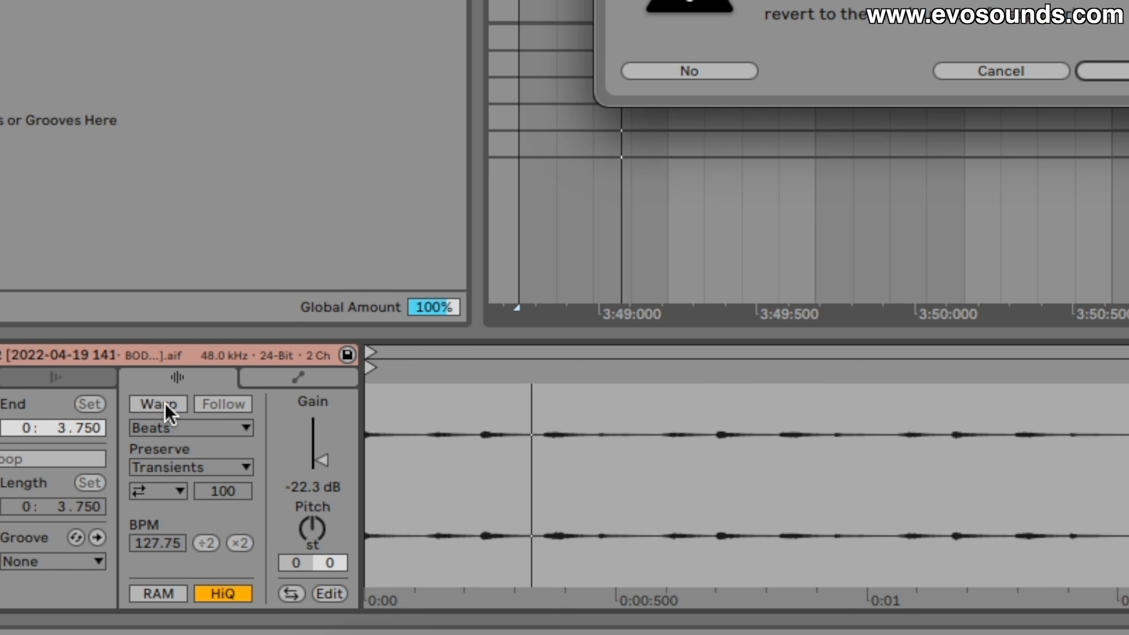
left_click(1119, 71)
Assign the BODY HI BASS groove to the re-warped shaker clip and commit it
left_click(83, 560)
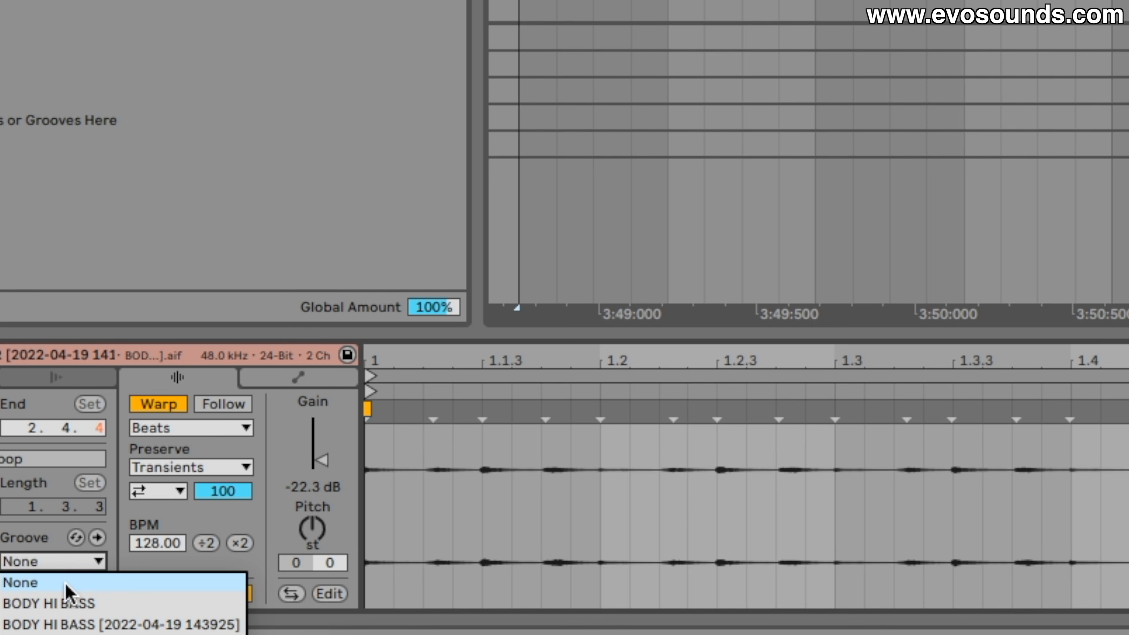
left_click(64, 598)
left_click(97, 537)
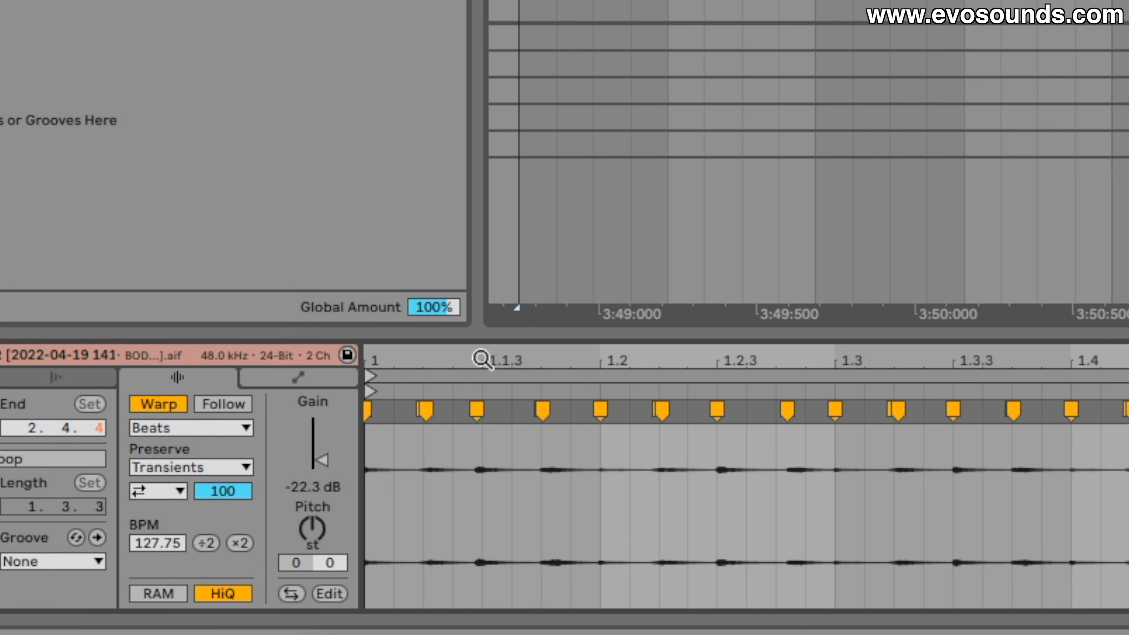
mouse_move(482, 358)
left_mouse_down()
mouse_move(481, 392)
mouse_move(483, 360)
left_mouse_up()
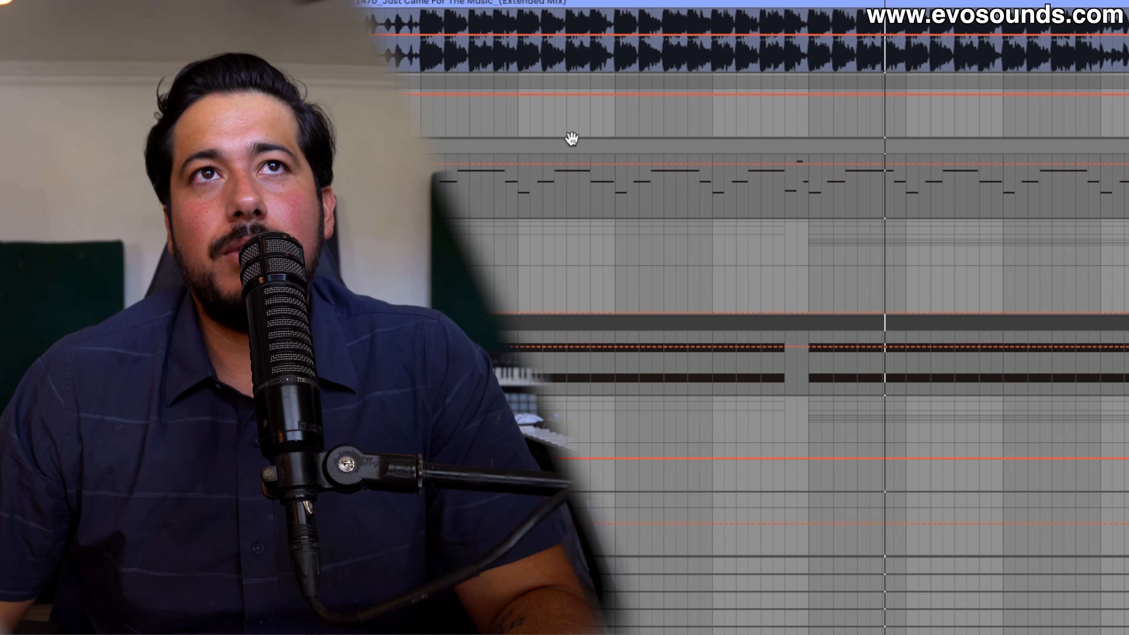
Open the Bass MIDI clip and examine its notes around bar 17
double_click(602, 148)
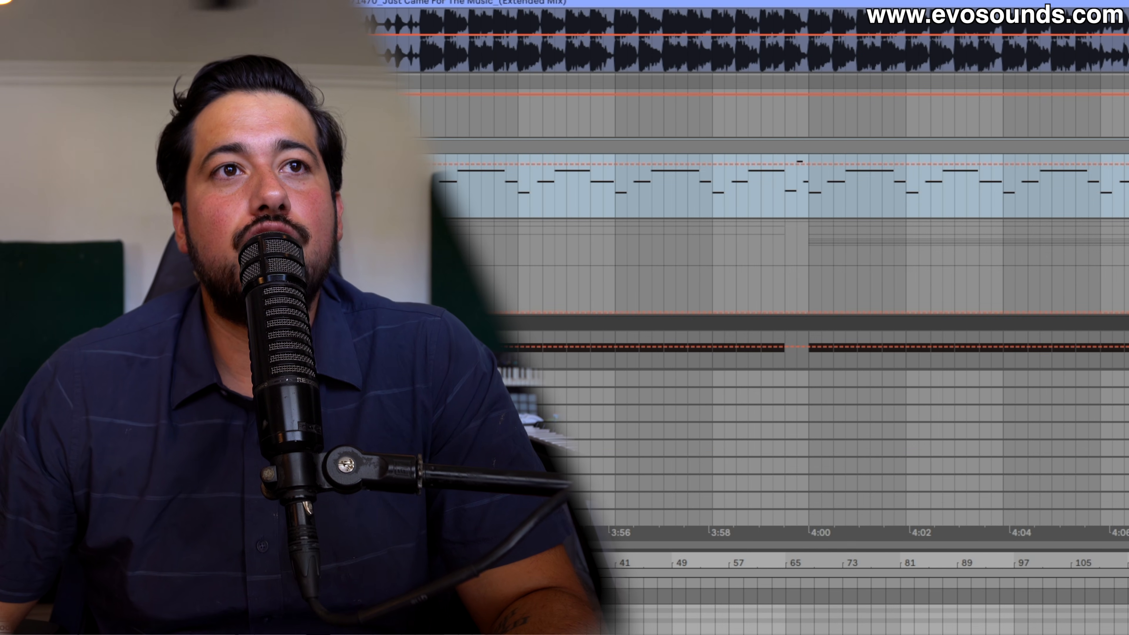
left_click_drag(453, 562, 560, 372)
left_click_drag(468, 393, 468, 438)
left_click(369, 535)
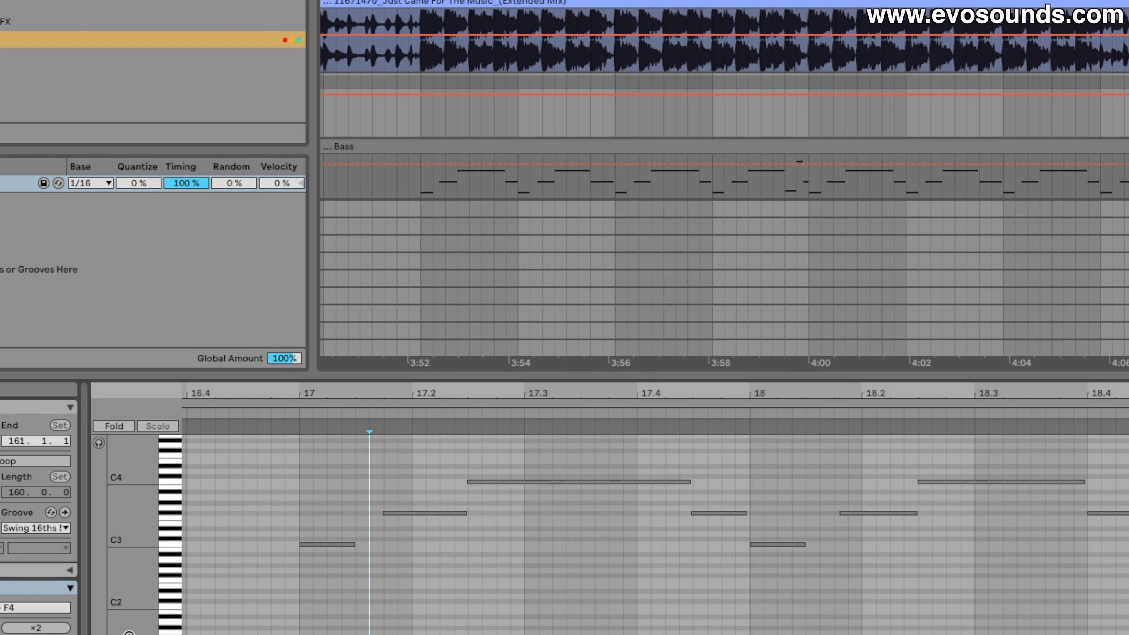
Switch the Bass clip's groove to None and back to Swing 16ths 52
left_click(53, 529)
left_click(52, 542)
left_click(51, 528)
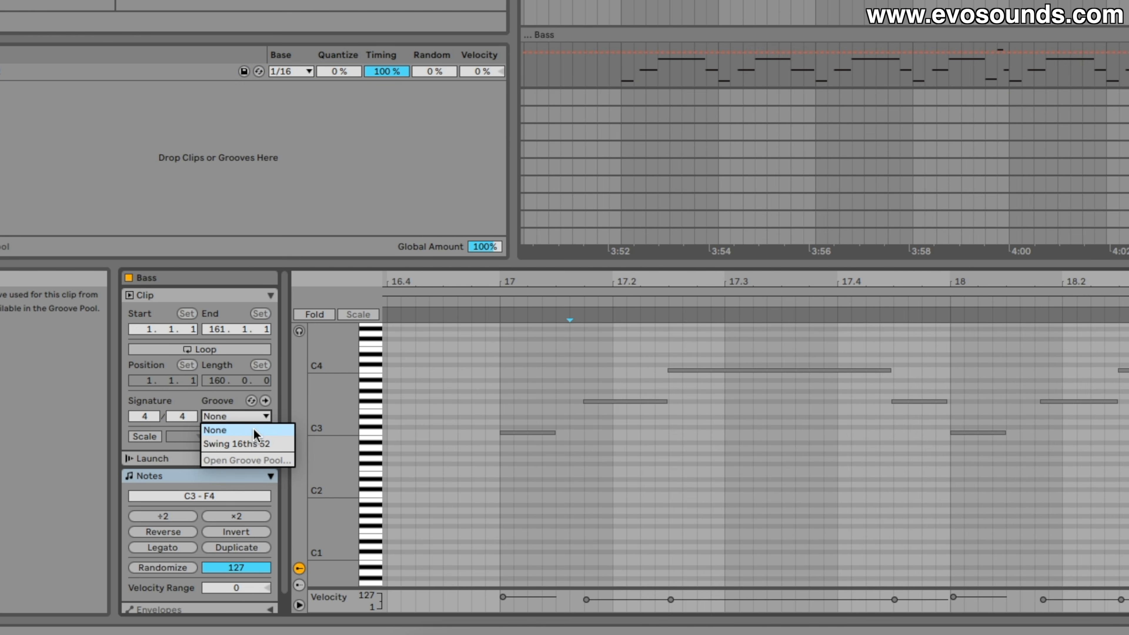
left_click(254, 444)
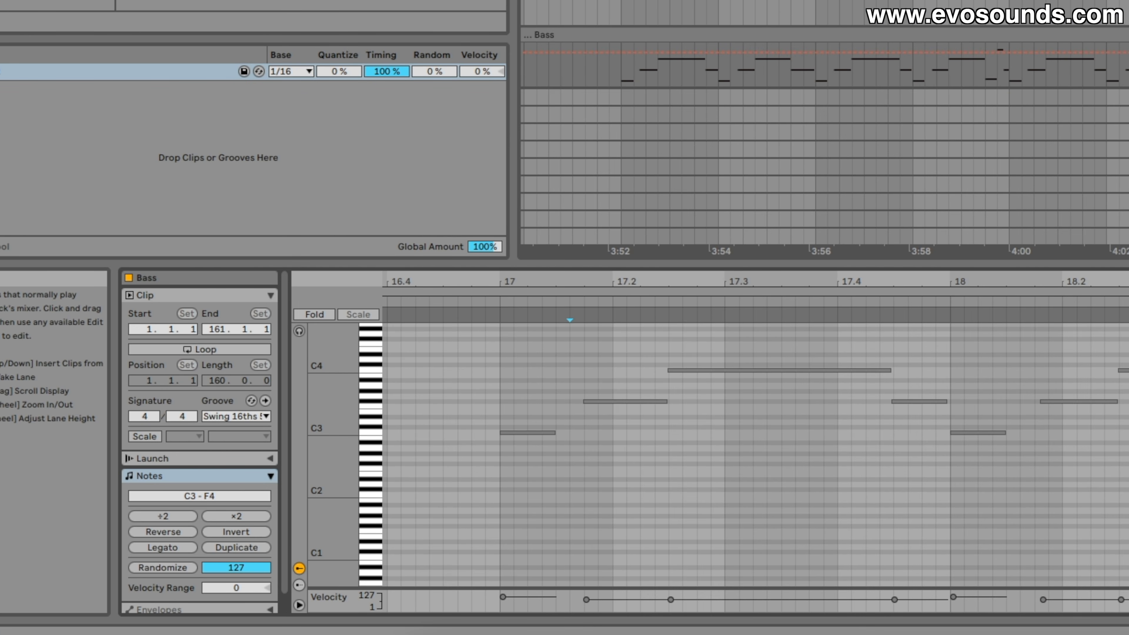
Set the playback position at about 3:47 in the Bass clip and view the Kick track's devices
left_click(879, 78)
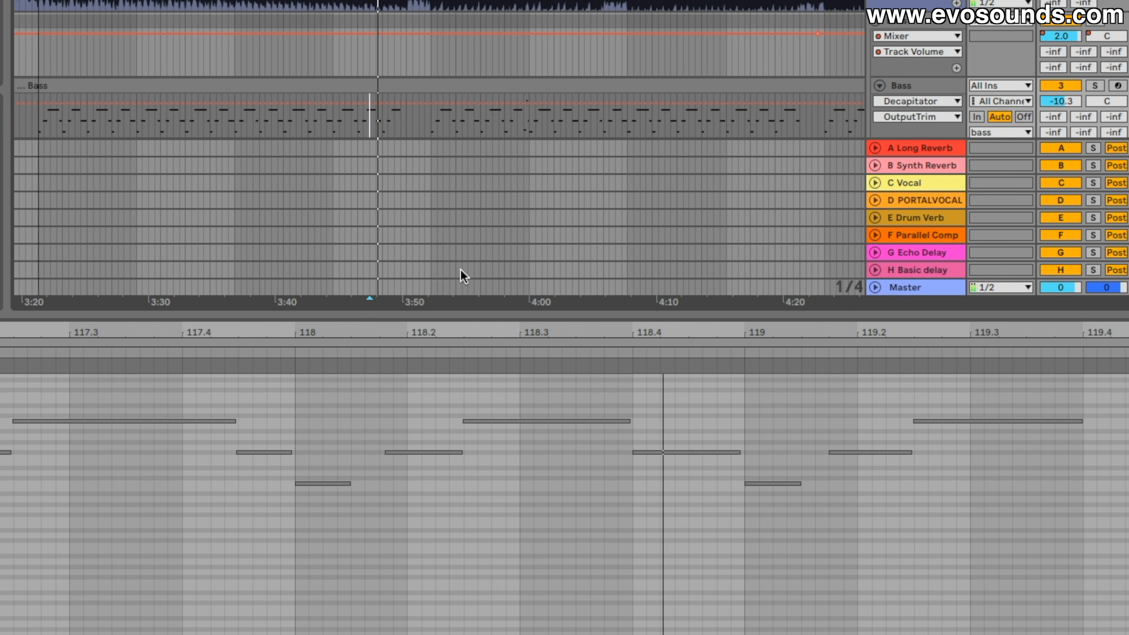
left_click_drag(497, 317, 496, 634)
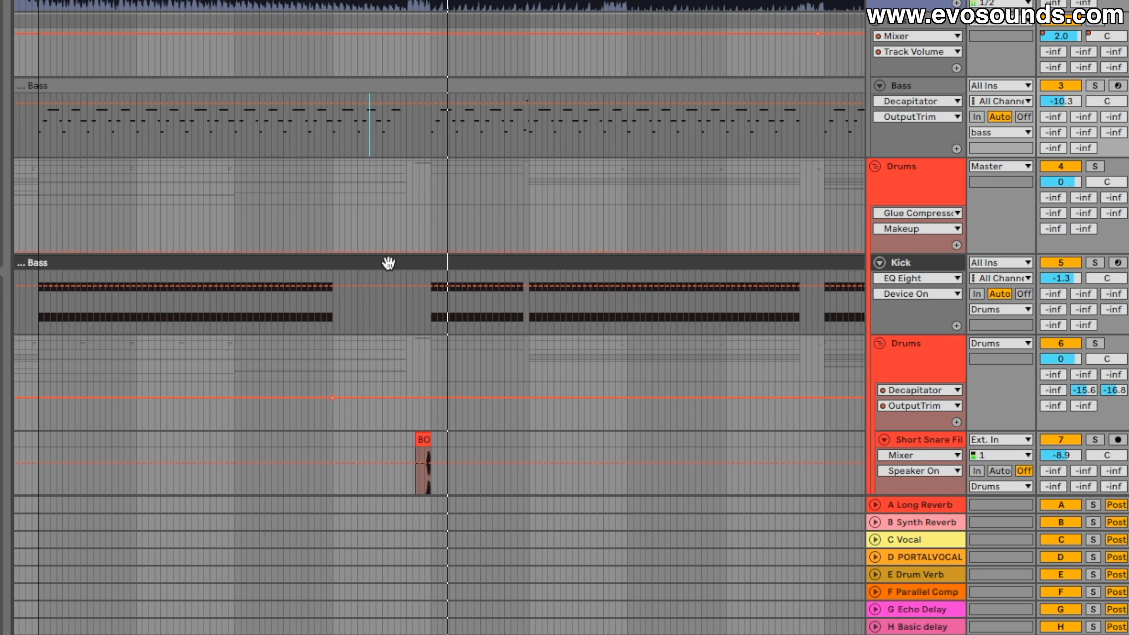
scroll(388, 262, "right", 1)
double_click(920, 263)
Look through the drum tracks and open the first TA_RD_DRUMS_LOOP_BRUISER_SHAKER_LOOP_120 clip at 4:00
scroll(711, 228, "down", 2)
scroll(711, 228, "right", 3)
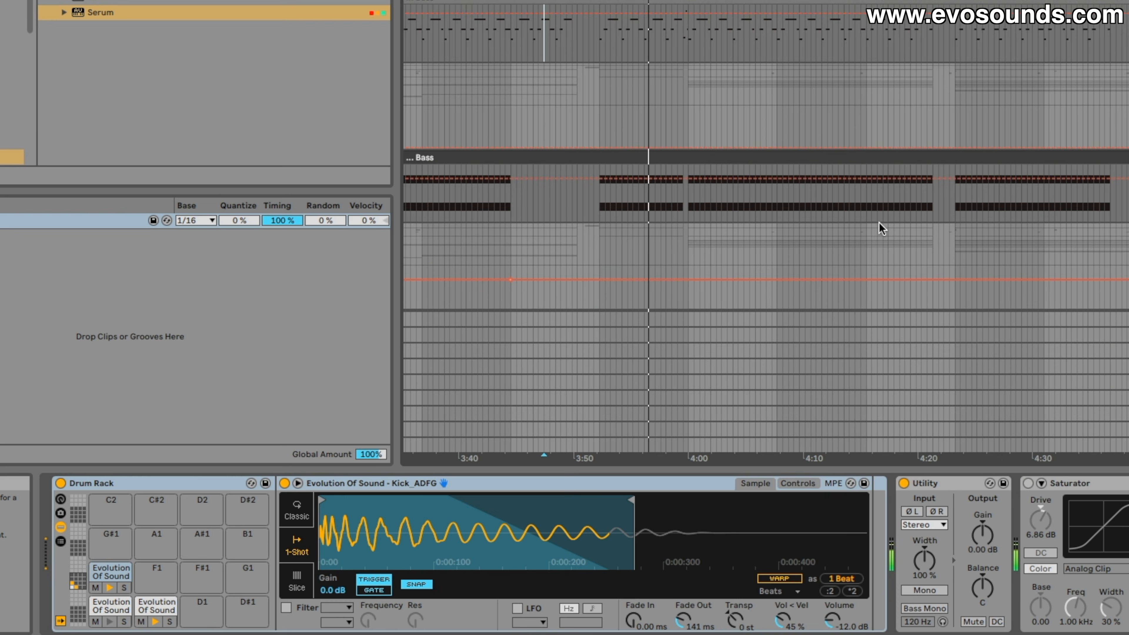
scroll(600, 221, "down", 5)
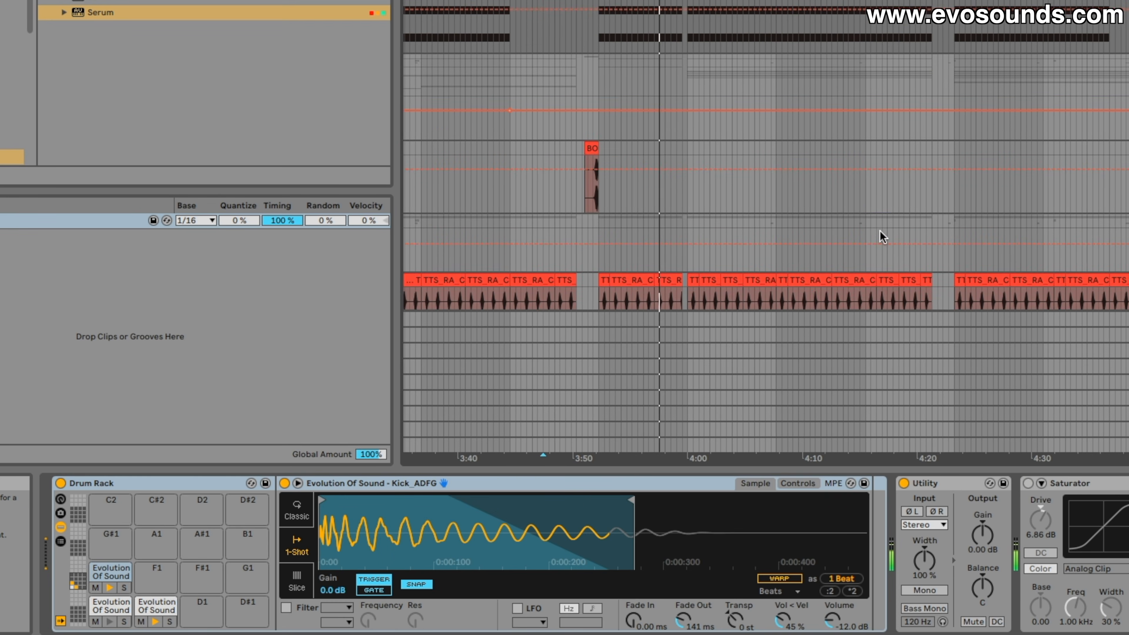
scroll(882, 236, "down", 4)
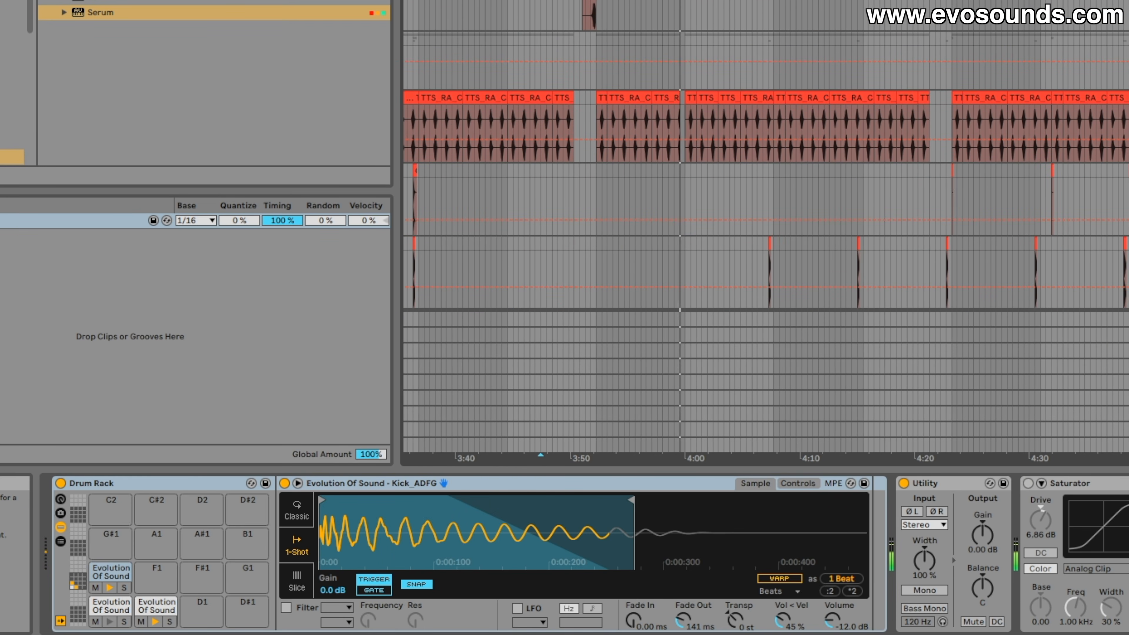
scroll(759, 228, "up", 5)
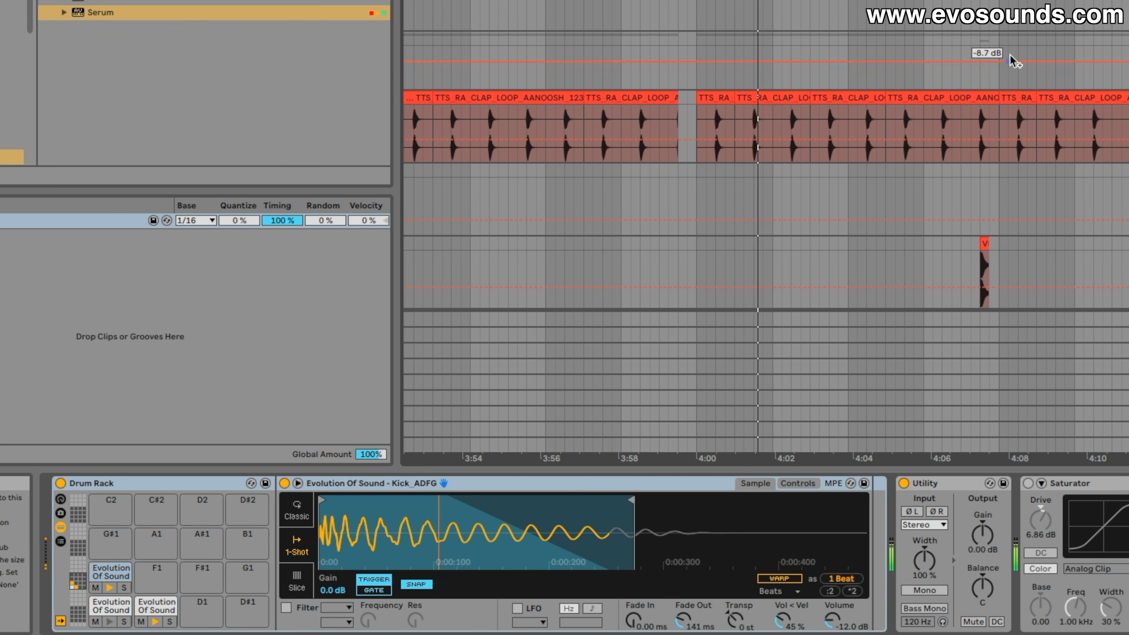
scroll(1011, 62, "down", 10)
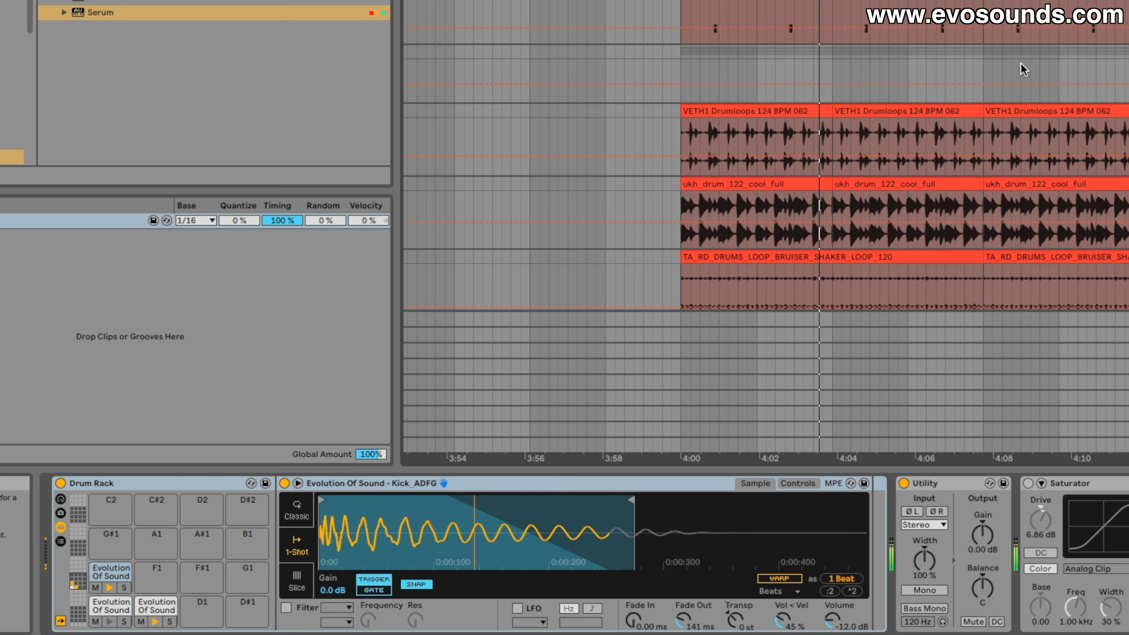
scroll(1020, 62, "down", 2)
left_click(894, 215)
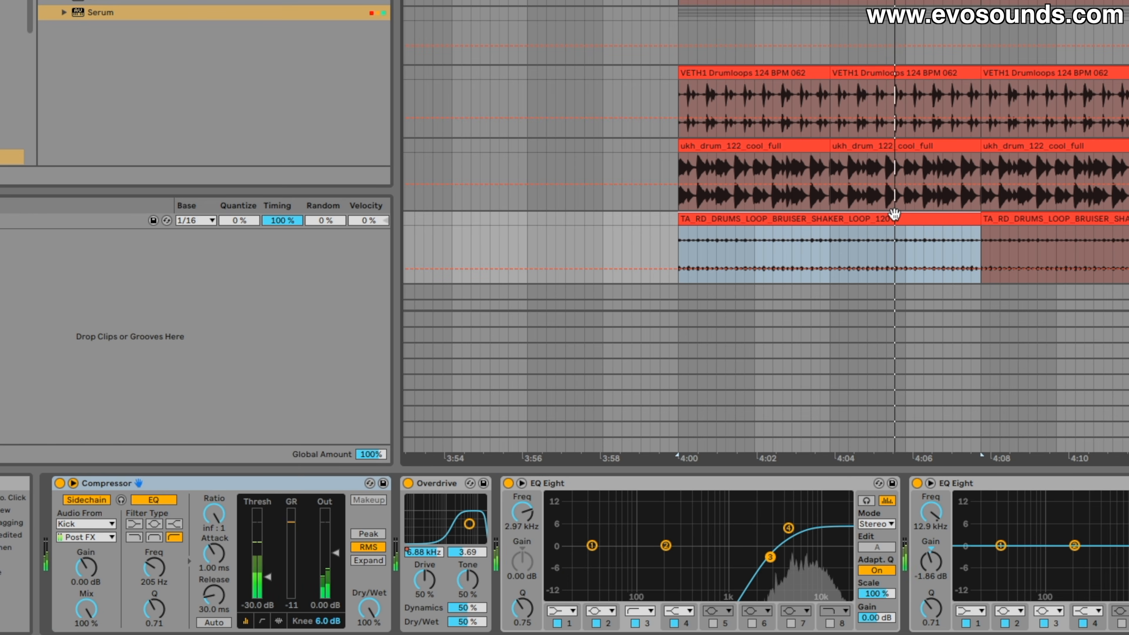
double_click(893, 215)
scroll(894, 198, "right", 3)
scroll(882, 196, "up", 1)
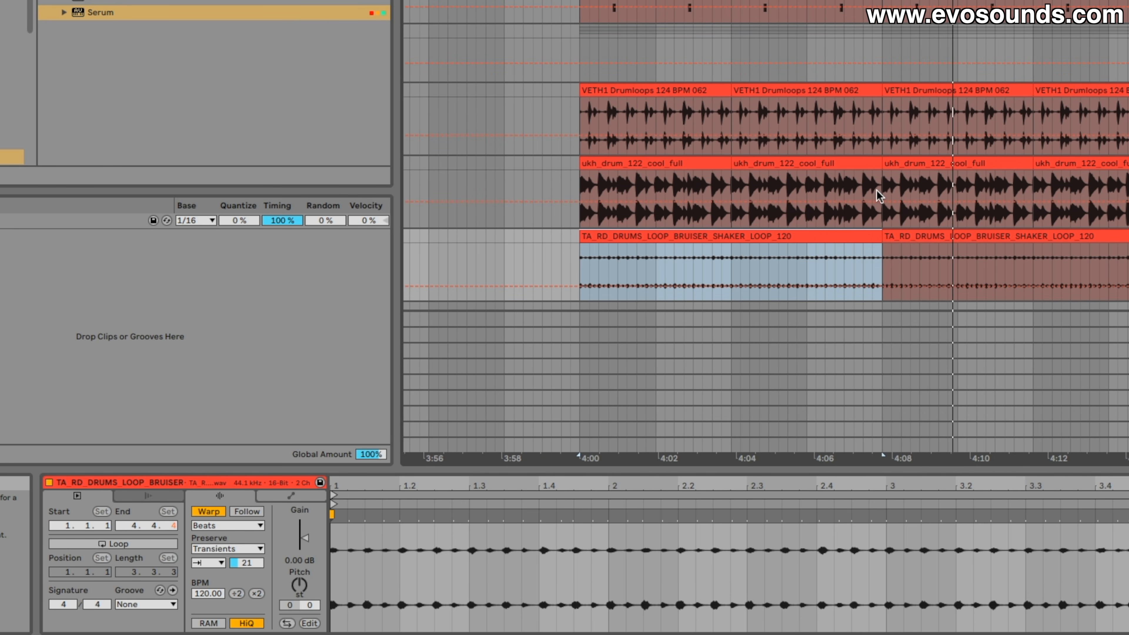
scroll(879, 196, "up", 3)
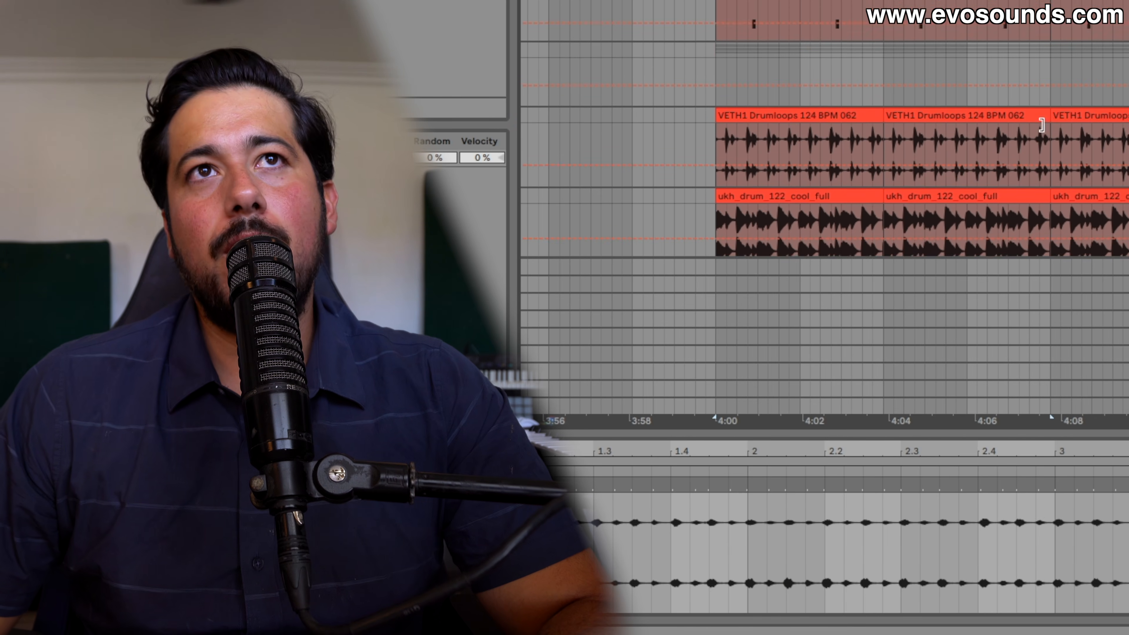
Compare the warp markers of the first VETH1 Drumloops, ukh_drum_122_cool_full and BRUISER shaker loop clips
scroll(860, 54, "down", 3)
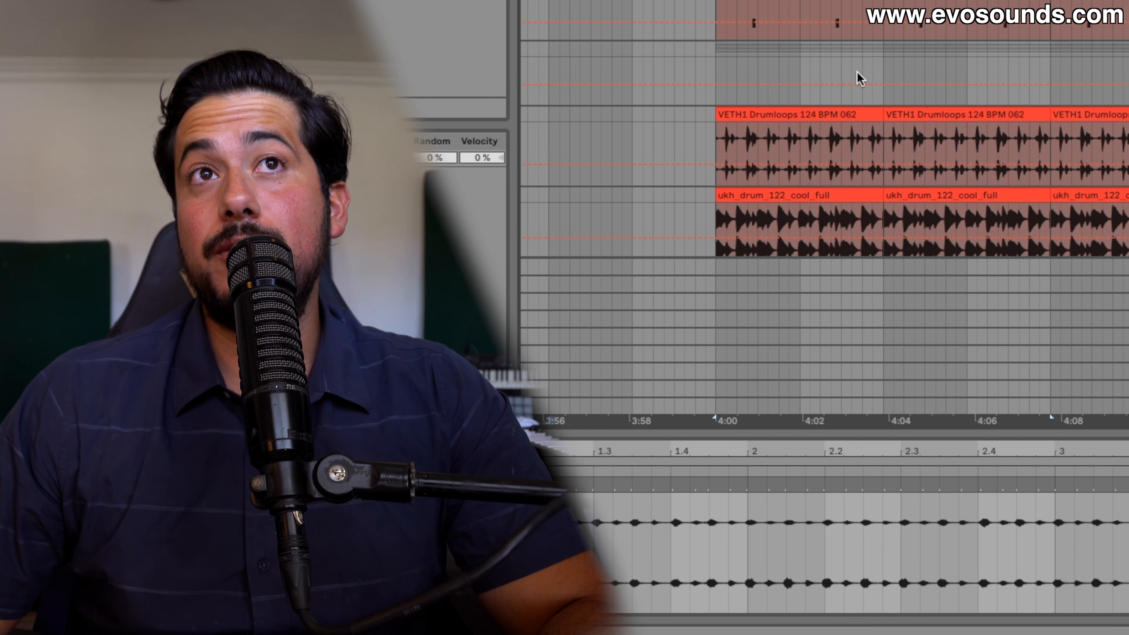
left_click(830, 110)
scroll(829, 108, "down", 2)
scroll(828, 111, "down", 2)
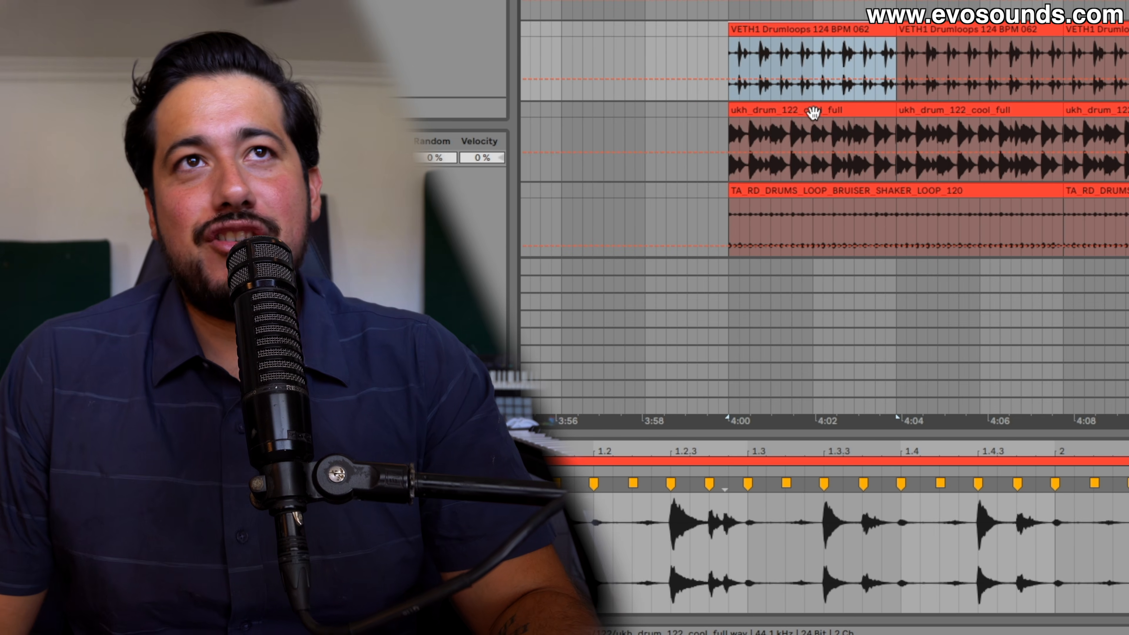
left_click(812, 113)
scroll(814, 114, "down", 2)
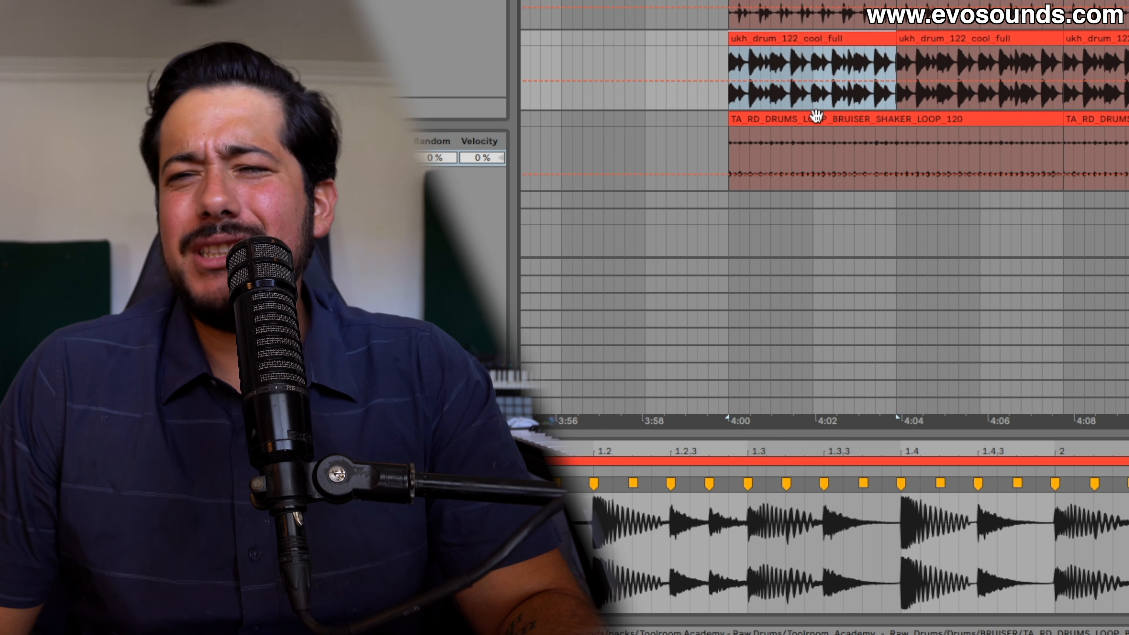
left_click(817, 117)
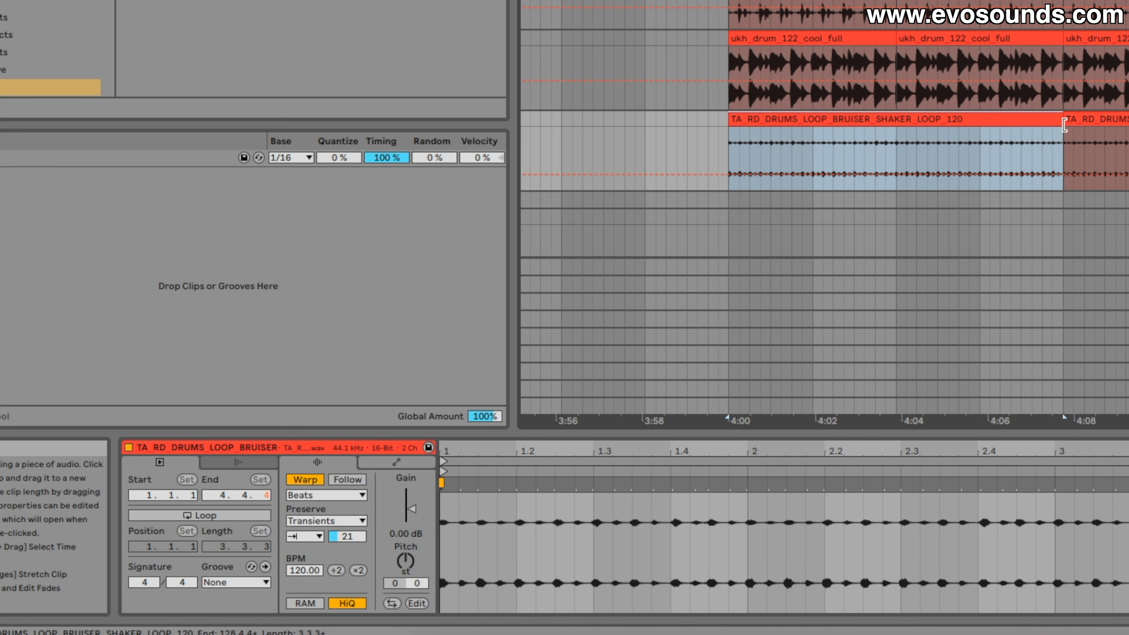
Check the warp and groove settings of the second shaker loop clip against the first one and the ukh_drum_122_cool_full clip
left_click(1068, 147)
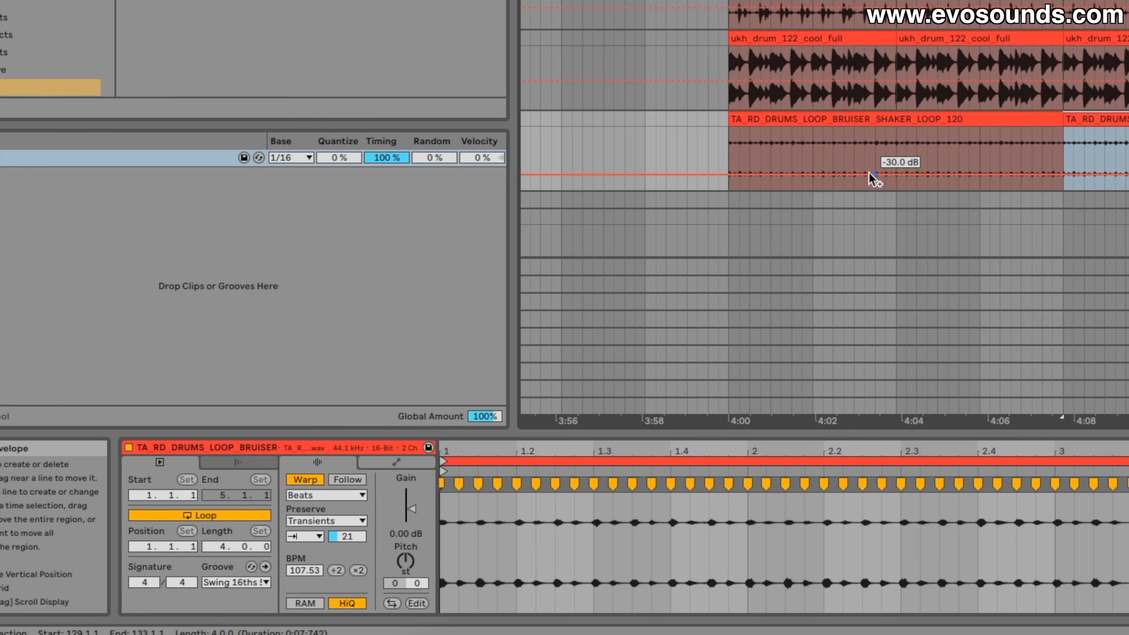
left_click(866, 119)
left_click(846, 38)
scroll(851, 44, "down", 10)
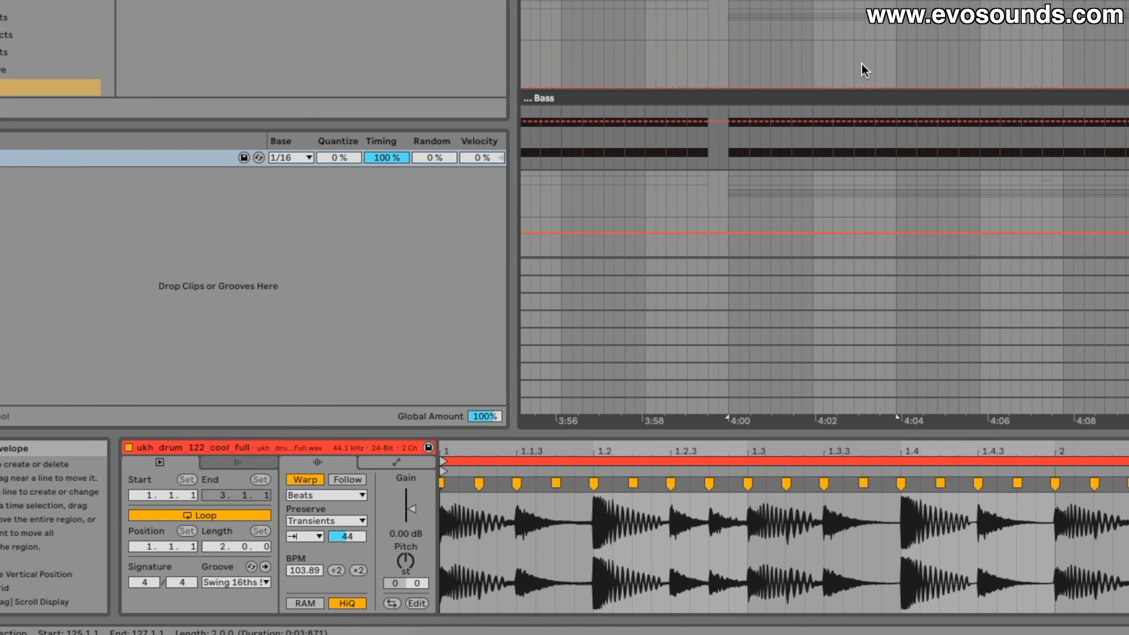
scroll(845, 53, "up", 3)
left_click(821, 45)
scroll(927, 213, "down", 3)
scroll(927, 213, "up", 6)
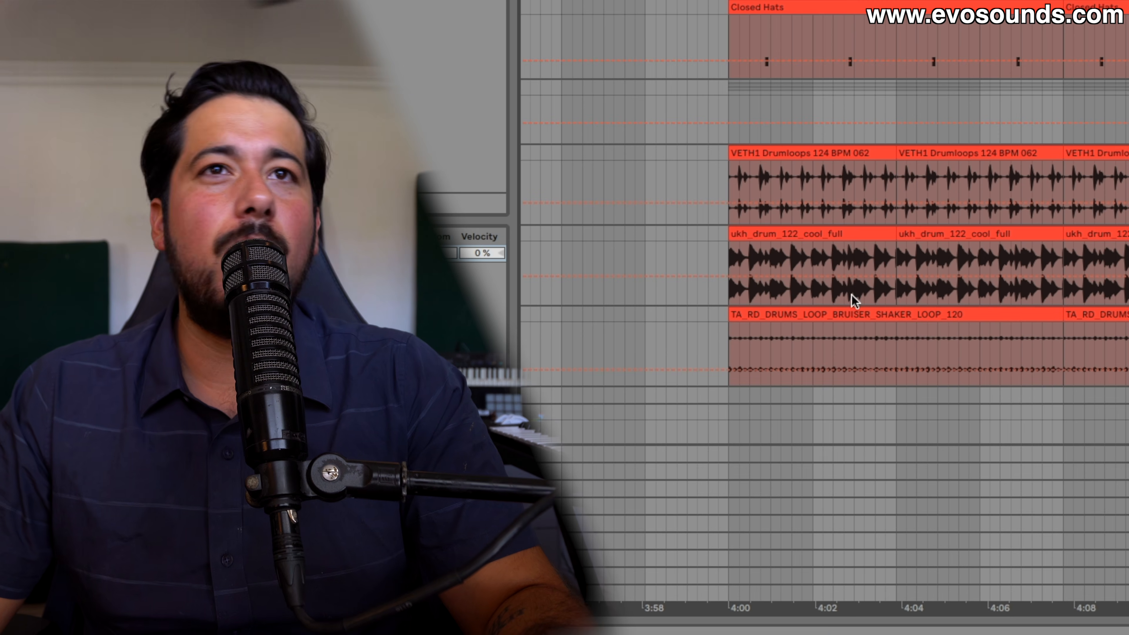
Reopen the first BRUISER shaker loop clip and enlarge its clip view
left_click(827, 232)
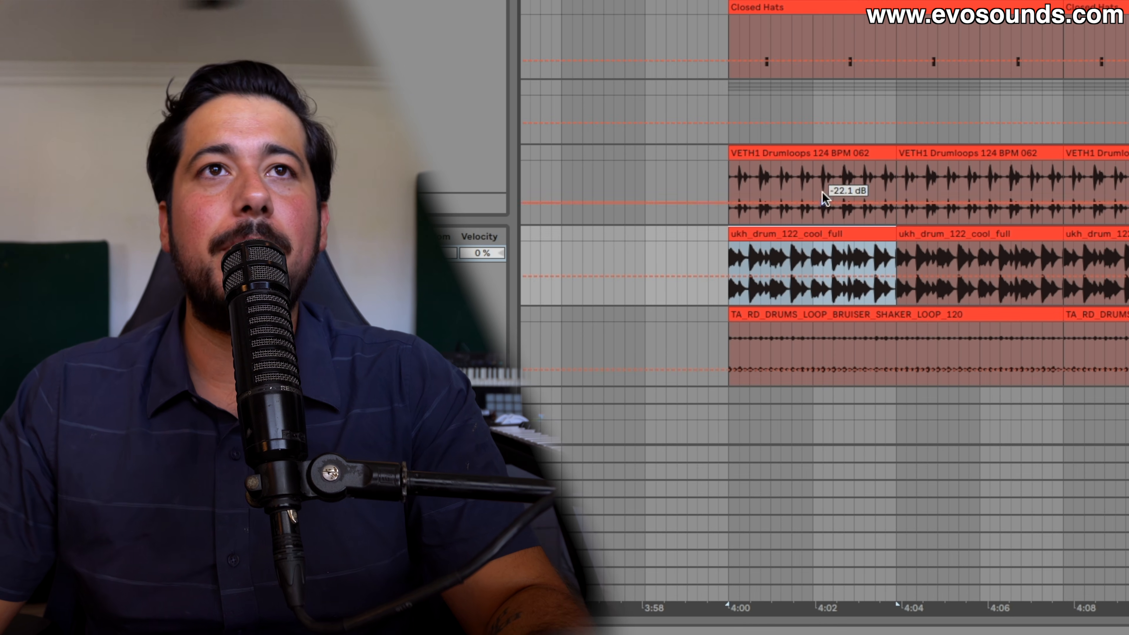
scroll(831, 222, "down", 5)
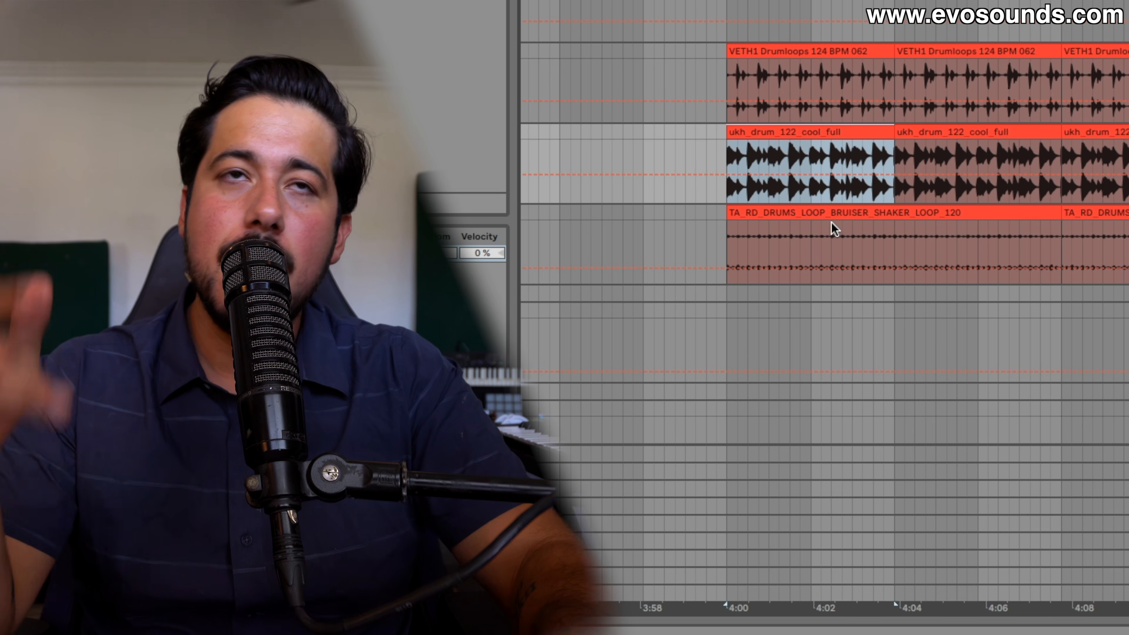
left_click(823, 214)
double_click(823, 214)
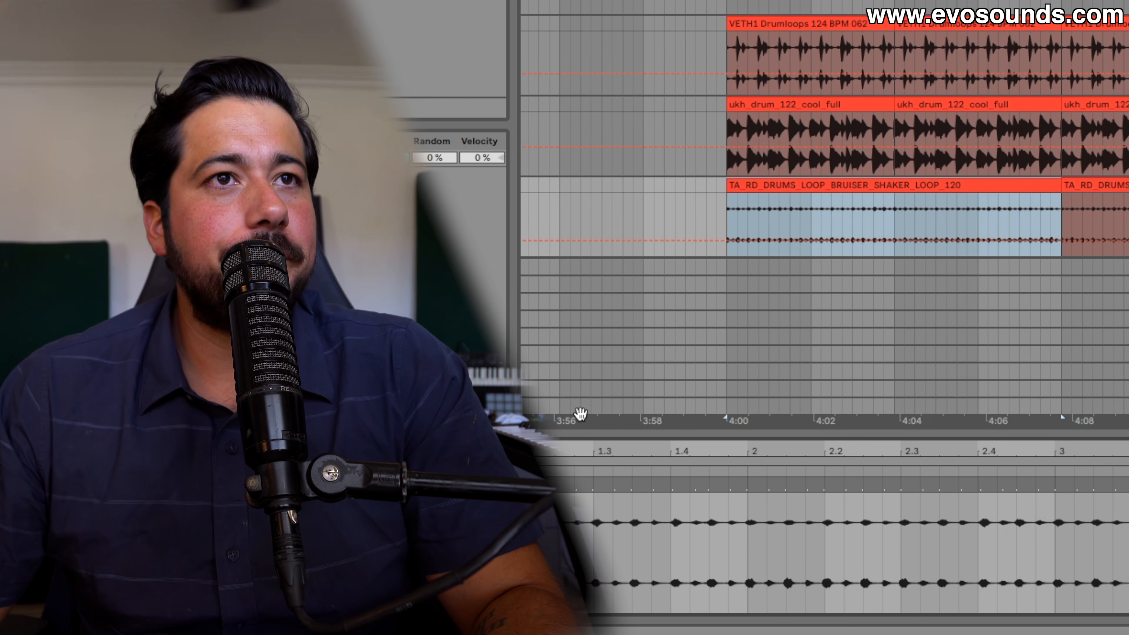
left_click_drag(597, 434, 596, 356)
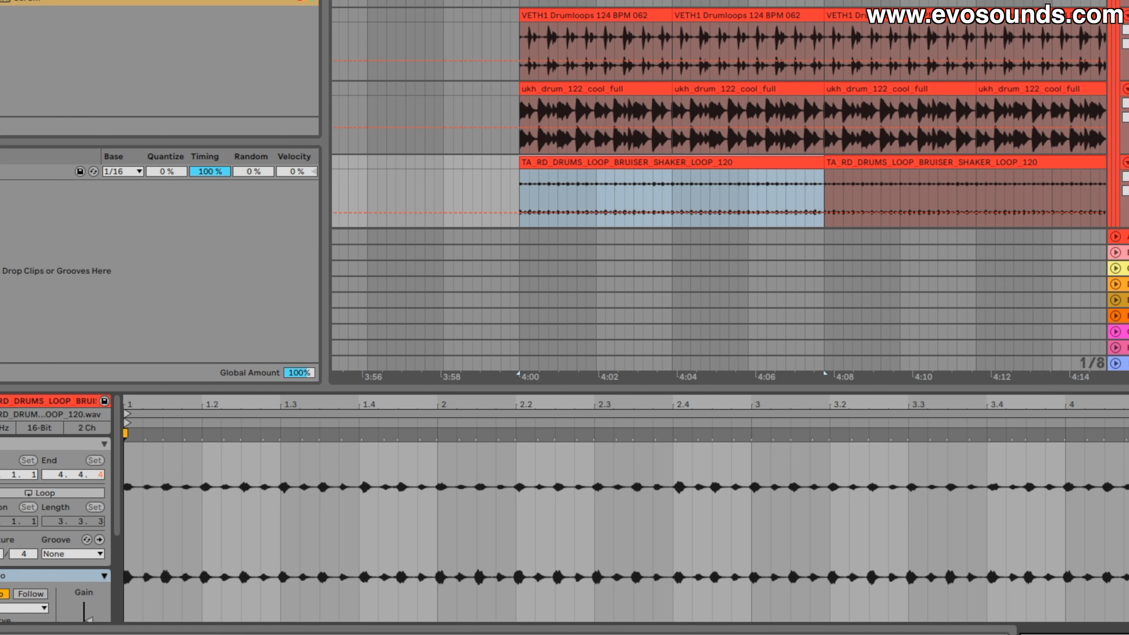
Select the shaker loop's audio in the sample editor and quantize it
mouse_move(1128, 479)
left_mouse_down()
mouse_move(120, 479)
mouse_move(1128, 480)
left_mouse_up()
left_click(143, 482)
key("ctrl+u")
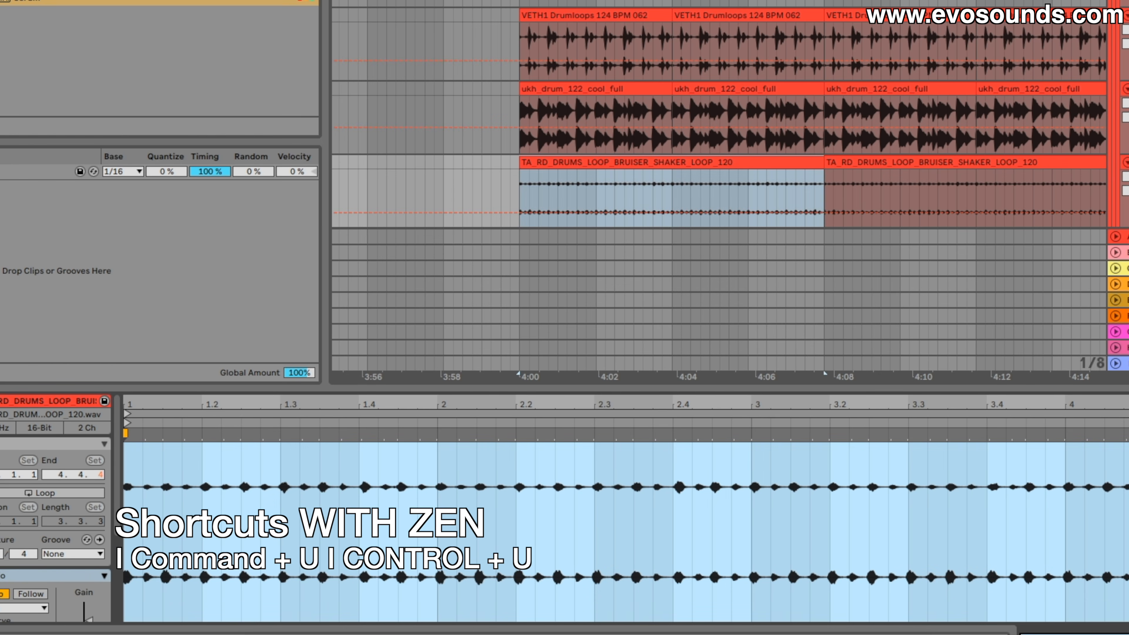
Apply quantization to the shaker loop's warp markers with a 1/16 grid and an amount of 100%
left_click_drag(150, 402, 193, 401)
right_click(176, 434)
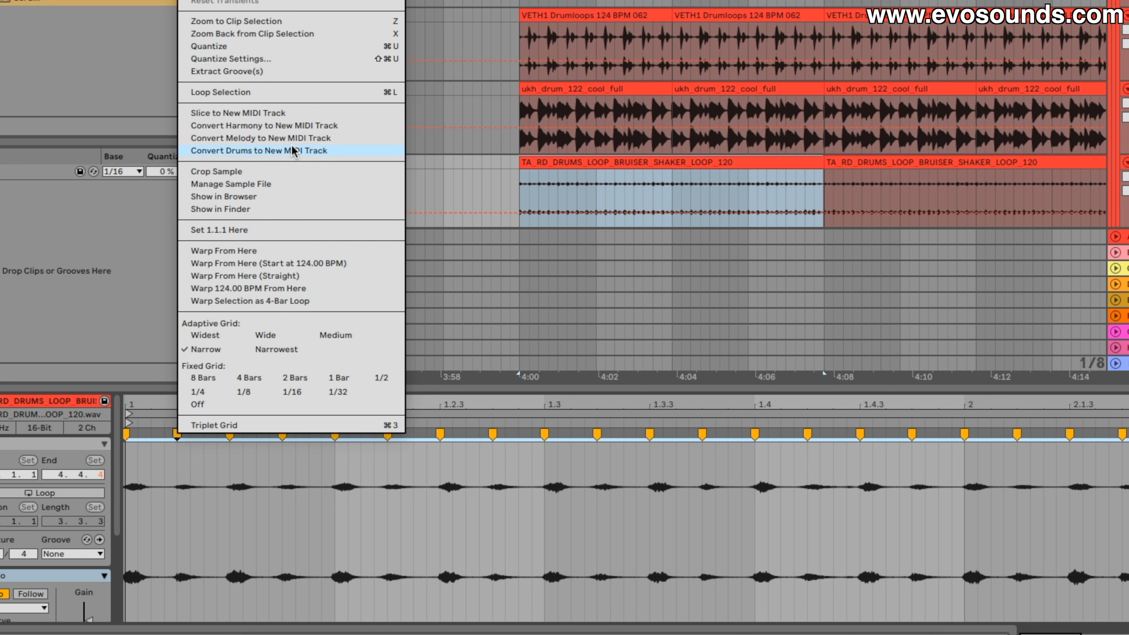
left_click(268, 59)
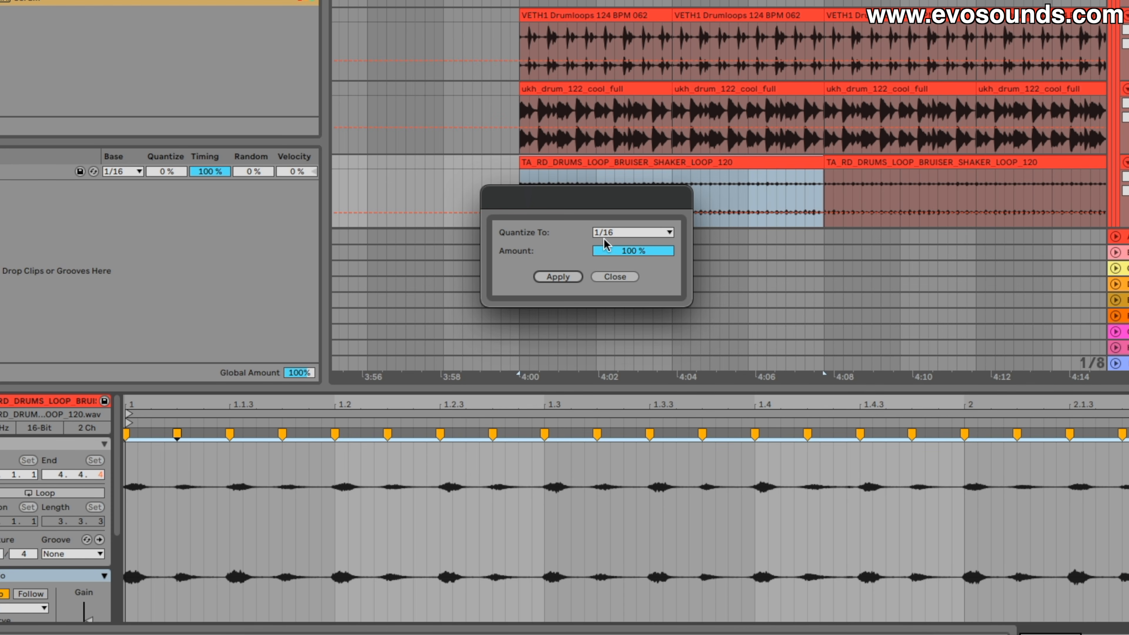
left_click(557, 276)
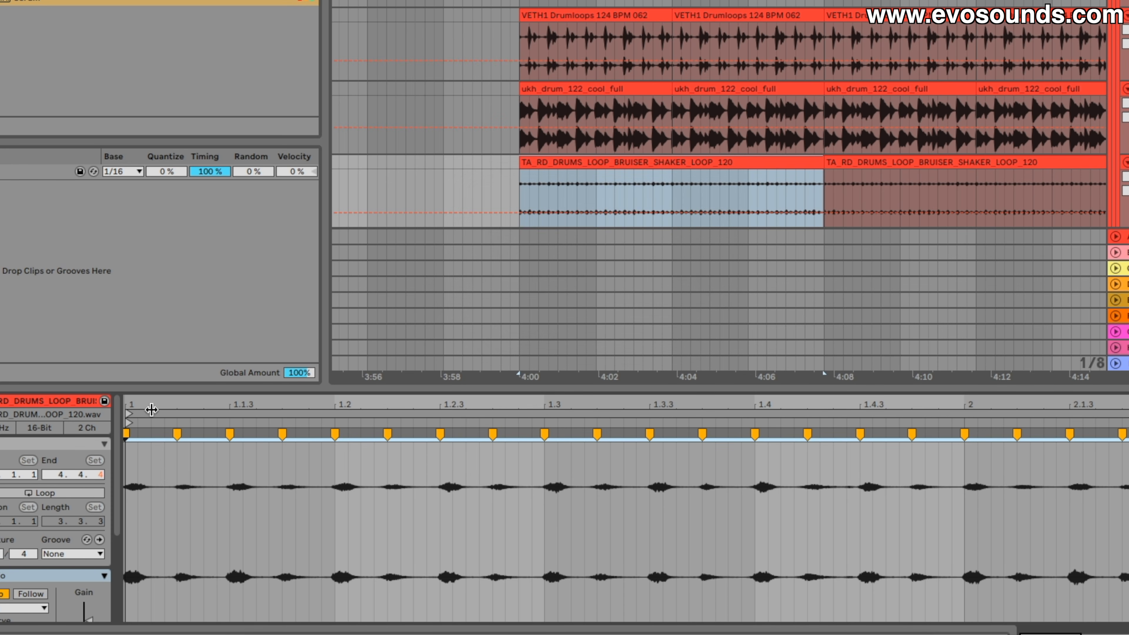
Check the shaker loop's markers around 1.1.2 to 1.1.4 and assign the Swing 16ths 52 groove to the clip
left_click_drag(151, 410, 153, 409)
scroll(373, 498, "right", 1)
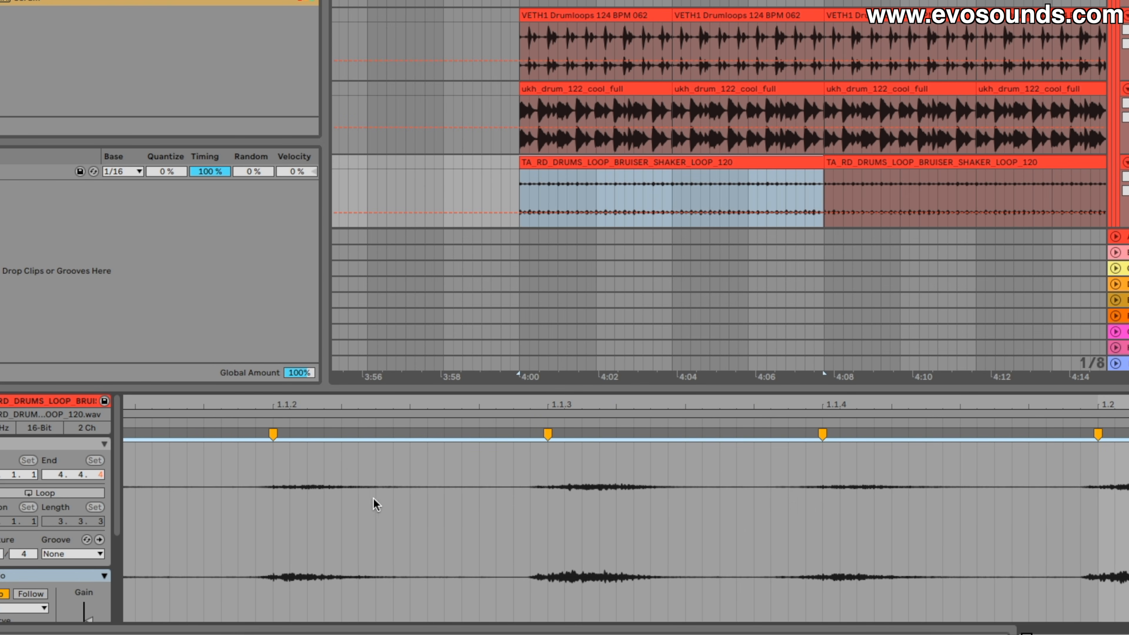
left_click_drag(346, 407, 346, 346)
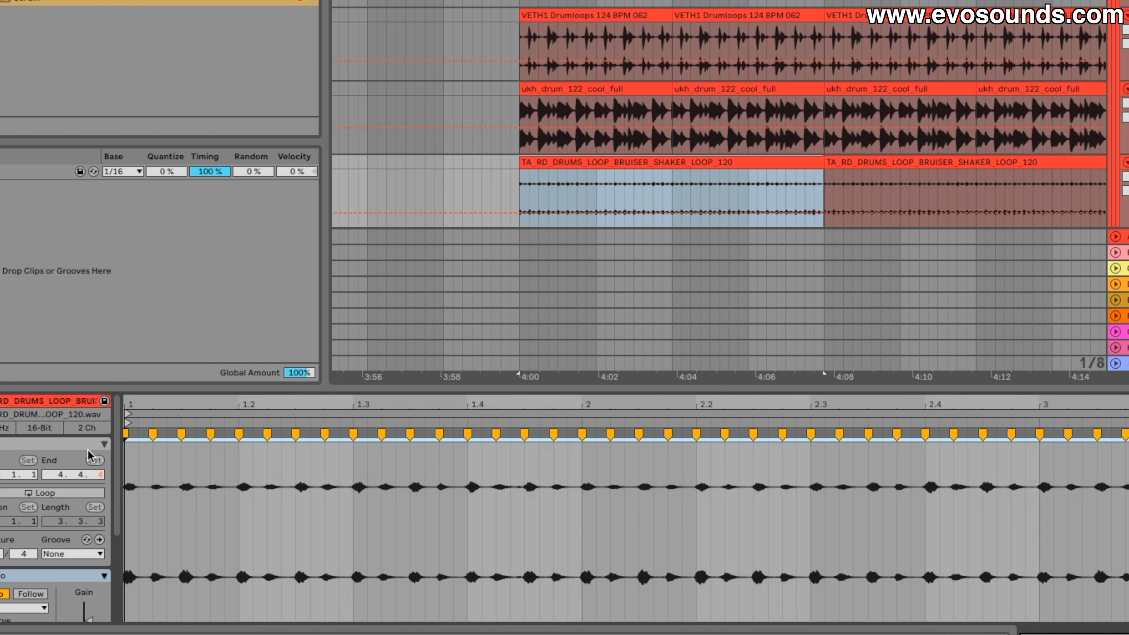
left_click(67, 554)
left_click(480, 569)
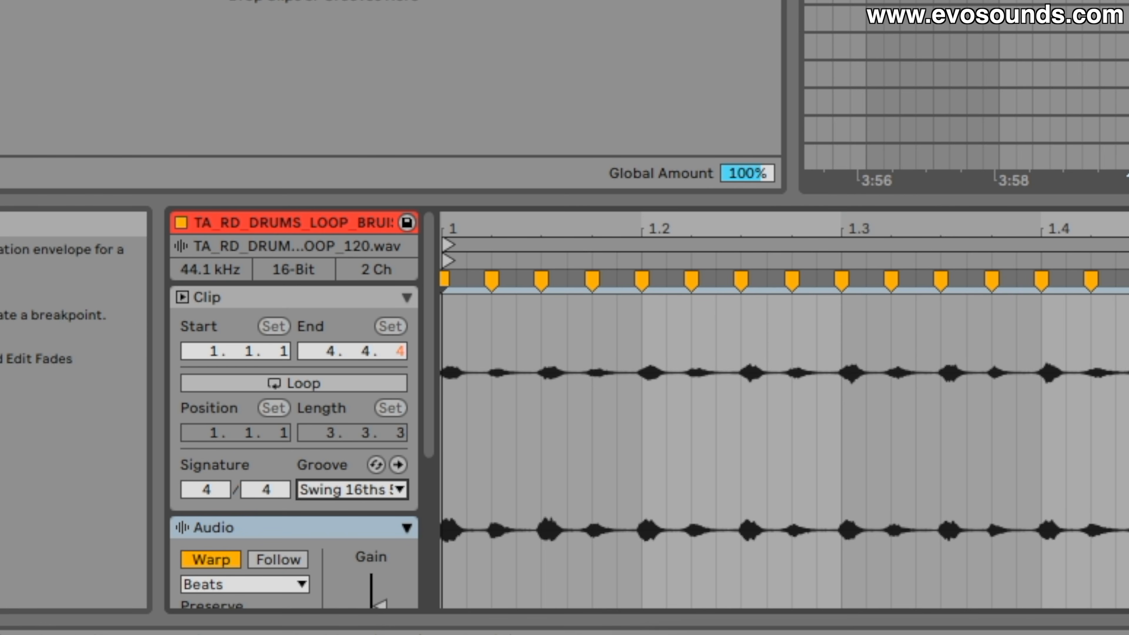
Examine another percussion loop's warp markers and transients between 1.1.3 and 1.3 for comparison with the shaker loop
left_click(969, 2)
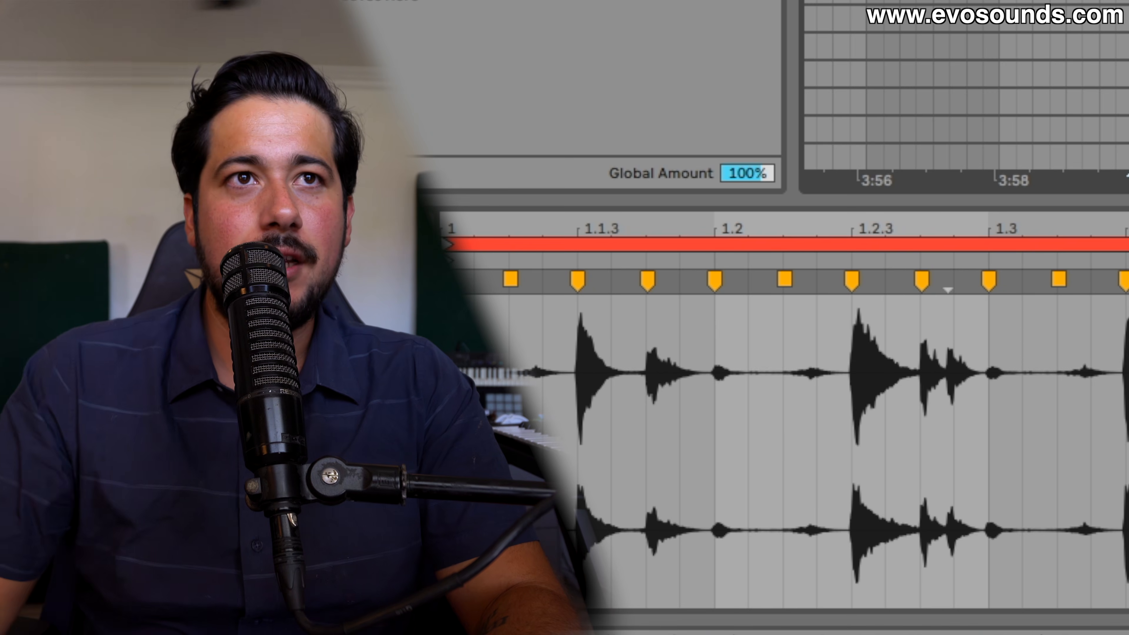
mouse_move(663, 320)
left_mouse_down()
mouse_move(663, 435)
mouse_move(1128, 449)
mouse_move(1128, 478)
mouse_move(1128, 438)
mouse_move(917, 369)
mouse_move(667, 311)
left_mouse_up()
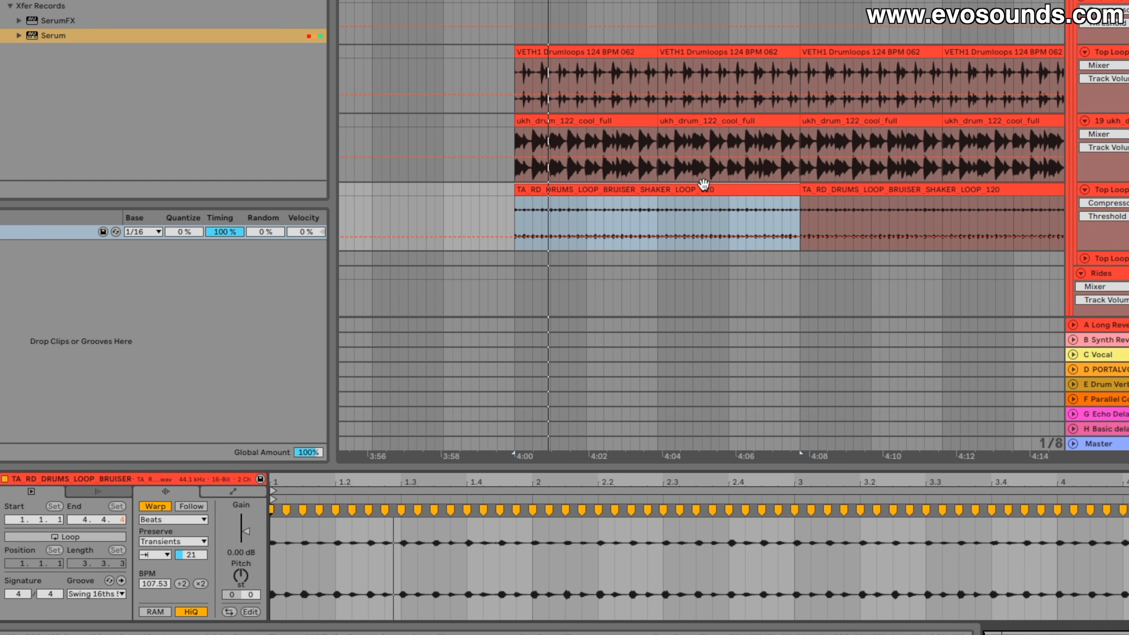
Compare the clip settings of the second and first BRUISER shaker loop clips while the arrangement plays
scroll(702, 223, "up", 10)
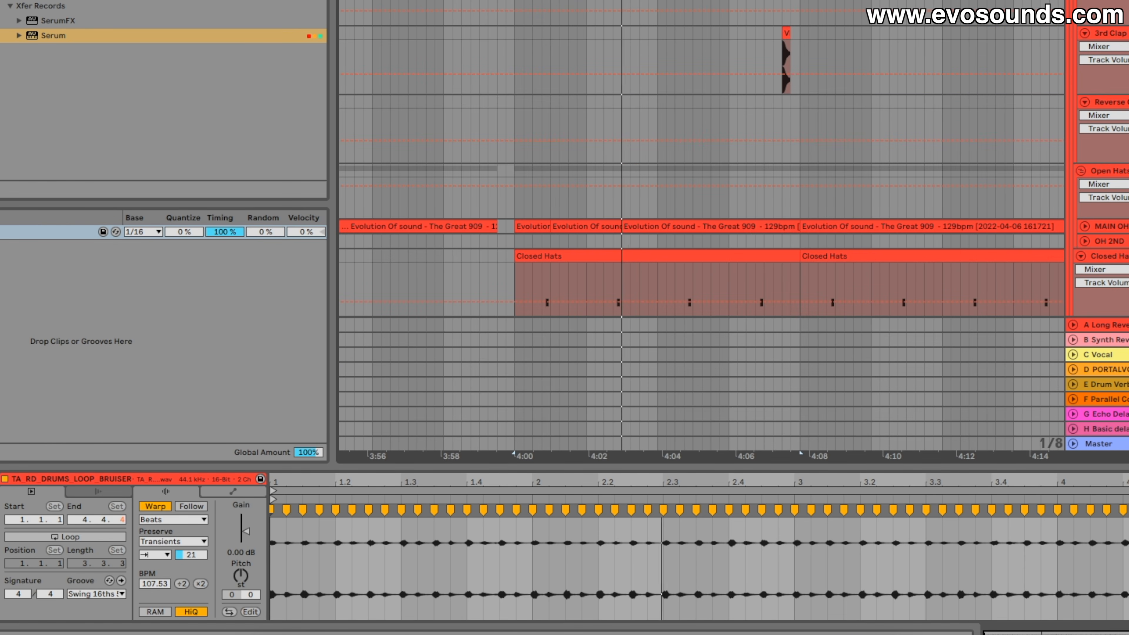
scroll(1057, 241, "down", 10)
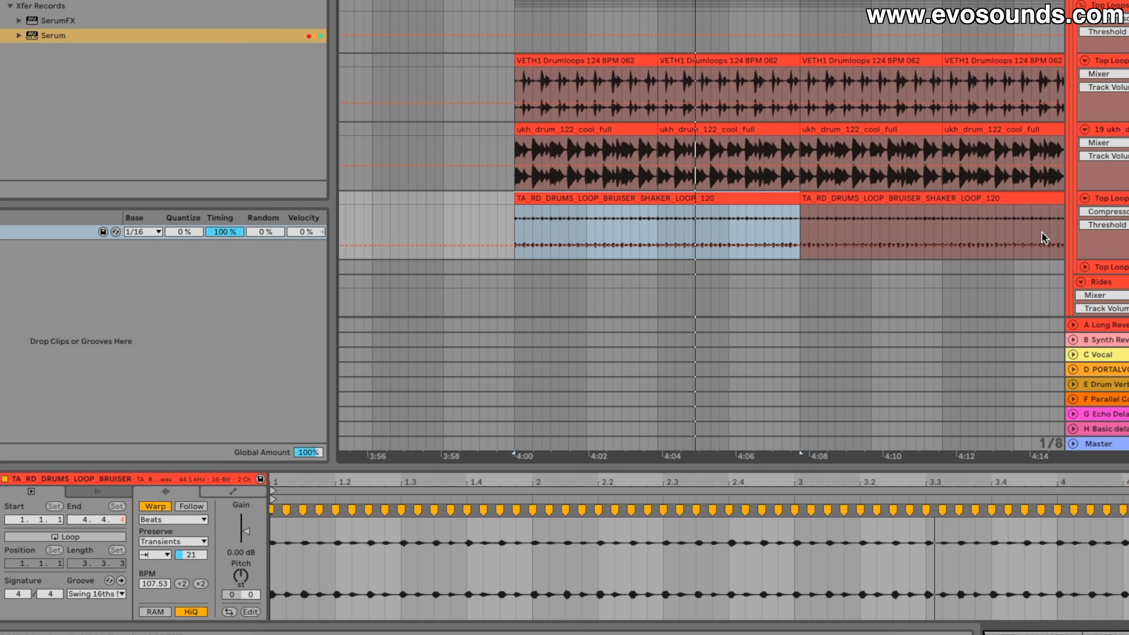
left_click(886, 195)
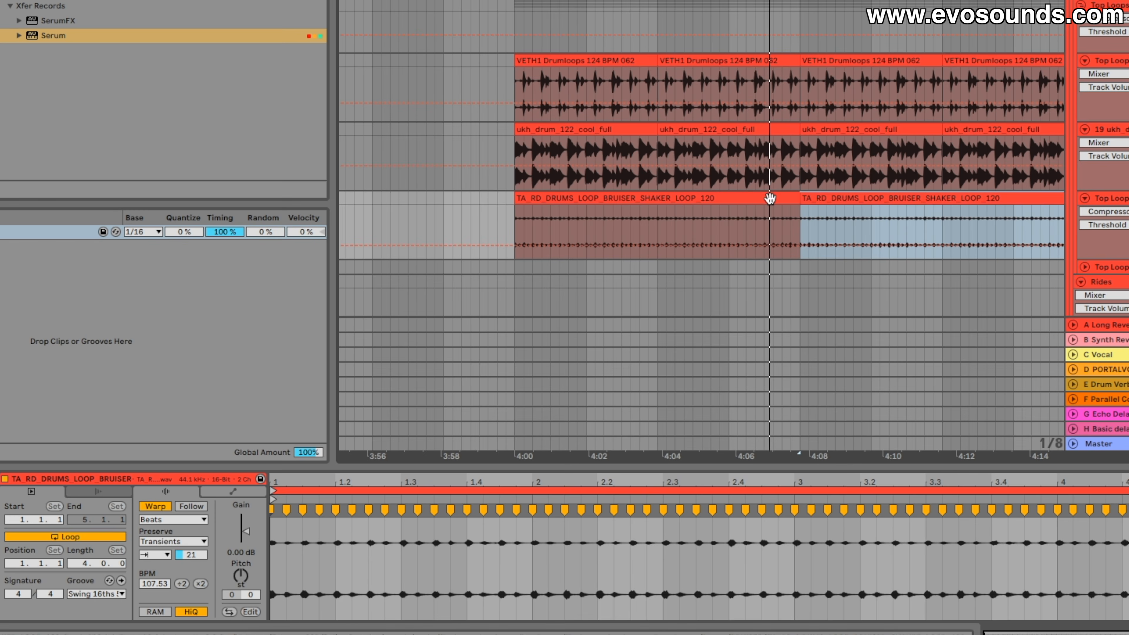
left_click(767, 203)
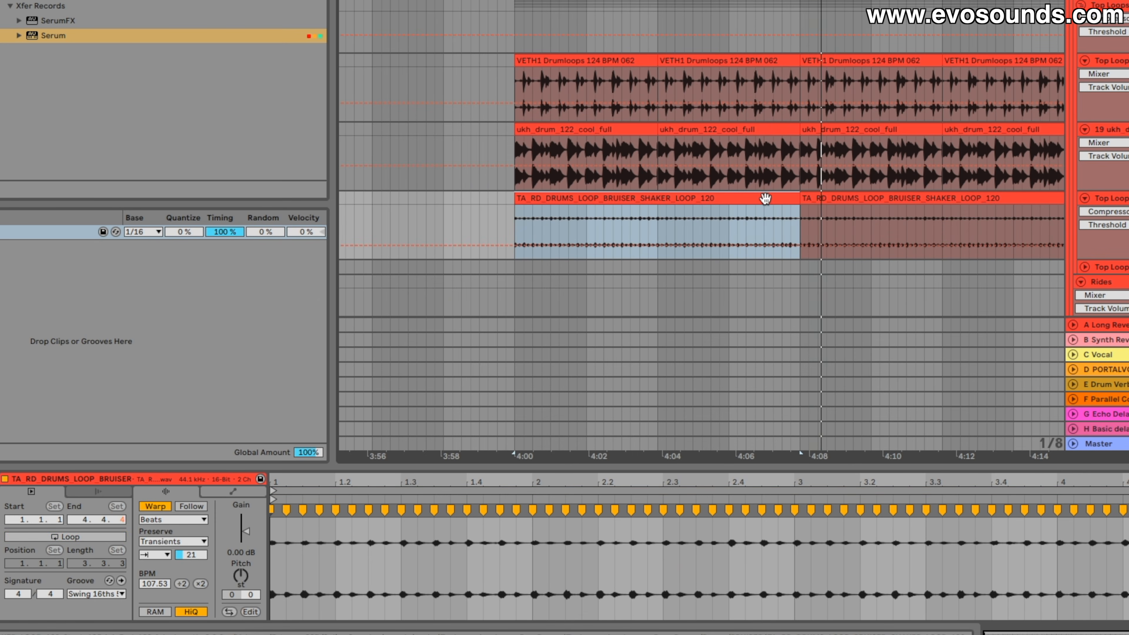